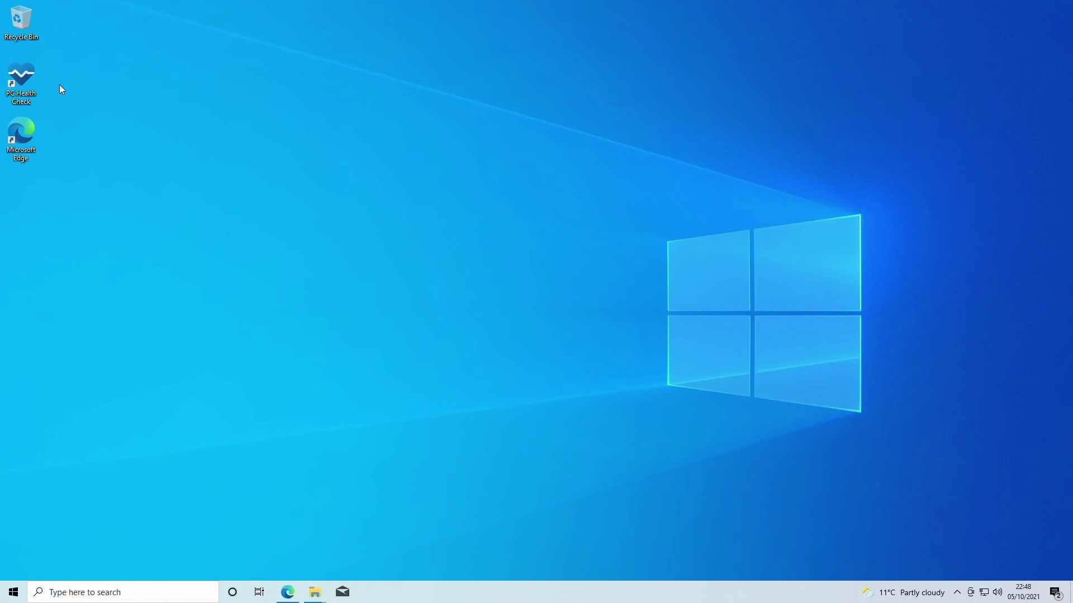
# - Run PC Health Check and confirm this PC fails the Windows 11 requirements
pyautogui.click(26, 74)
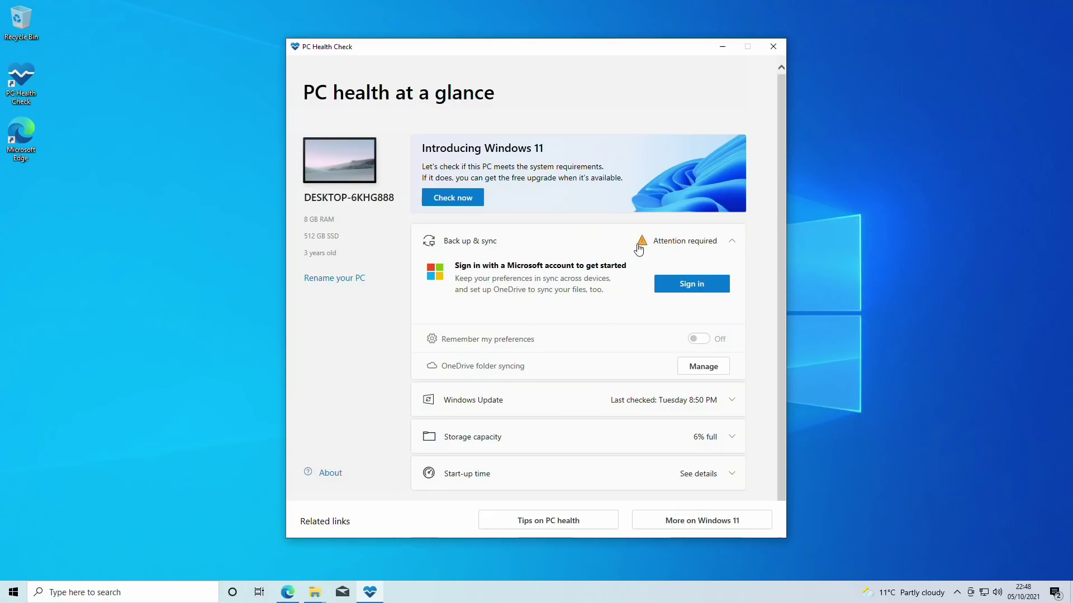
pyautogui.click(461, 200)
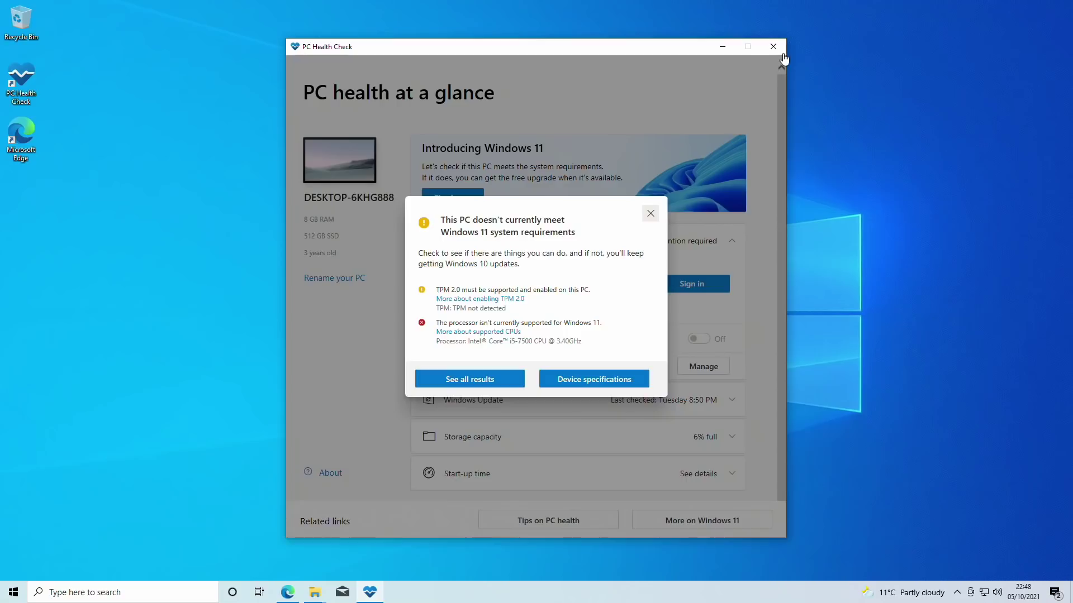
pyautogui.click(650, 214)
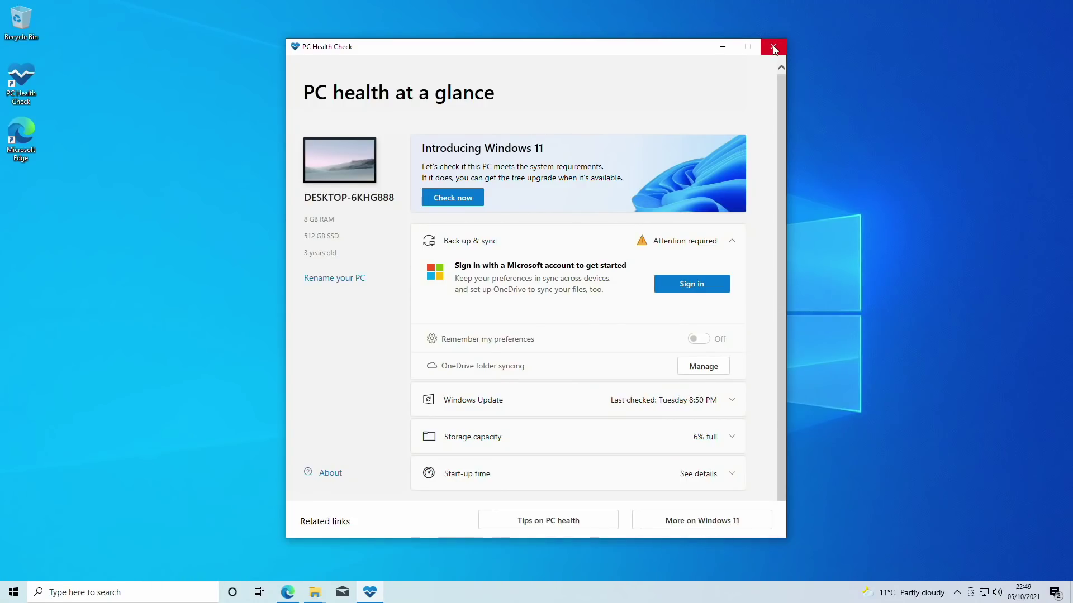
pyautogui.click(772, 47)
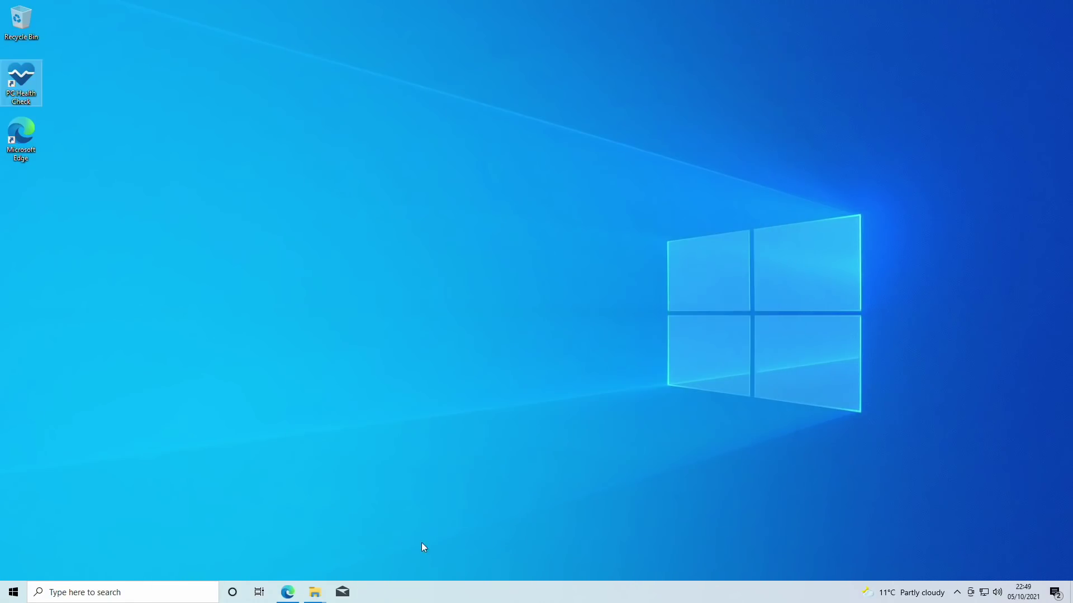
# - Download the Windows 10 media creation tool from the download page in Edge
pyautogui.click(287, 592)
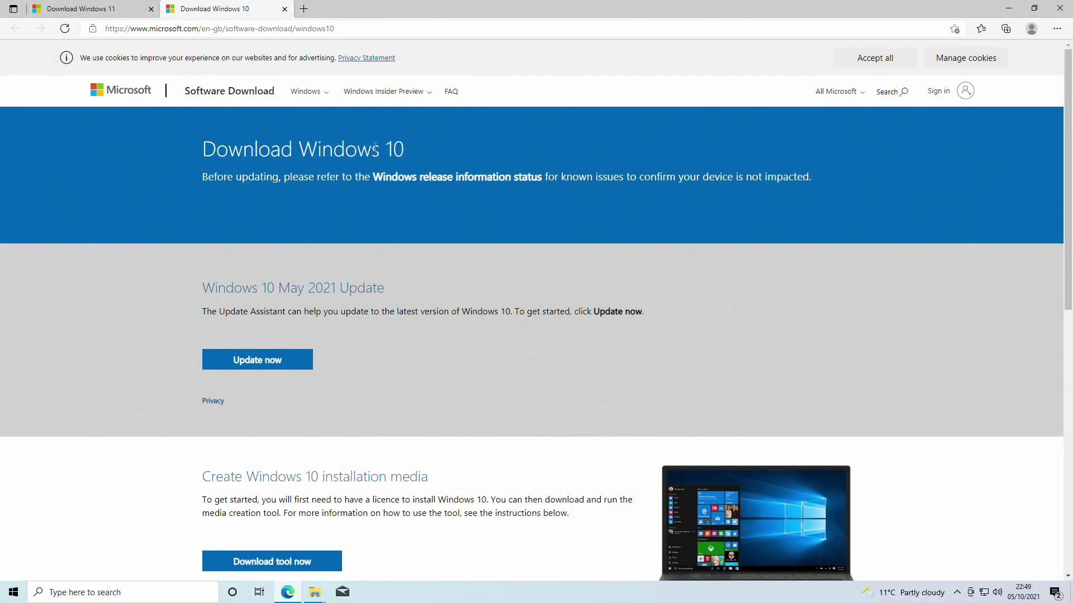
pyautogui.scroll(-5, 374, 145)
pyautogui.scroll(3, 383, 134)
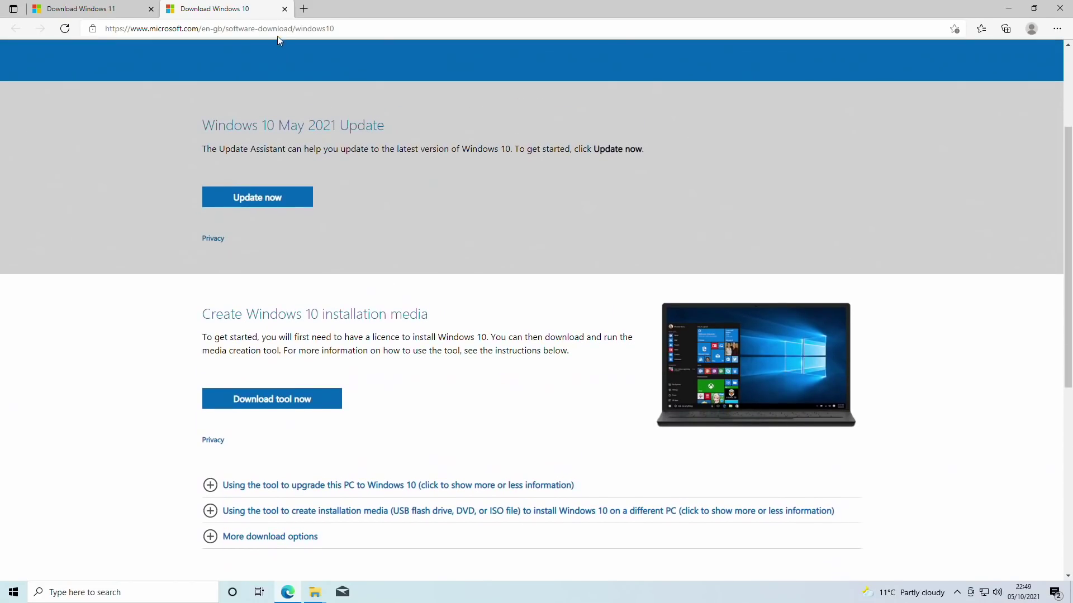
pyautogui.click(308, 400)
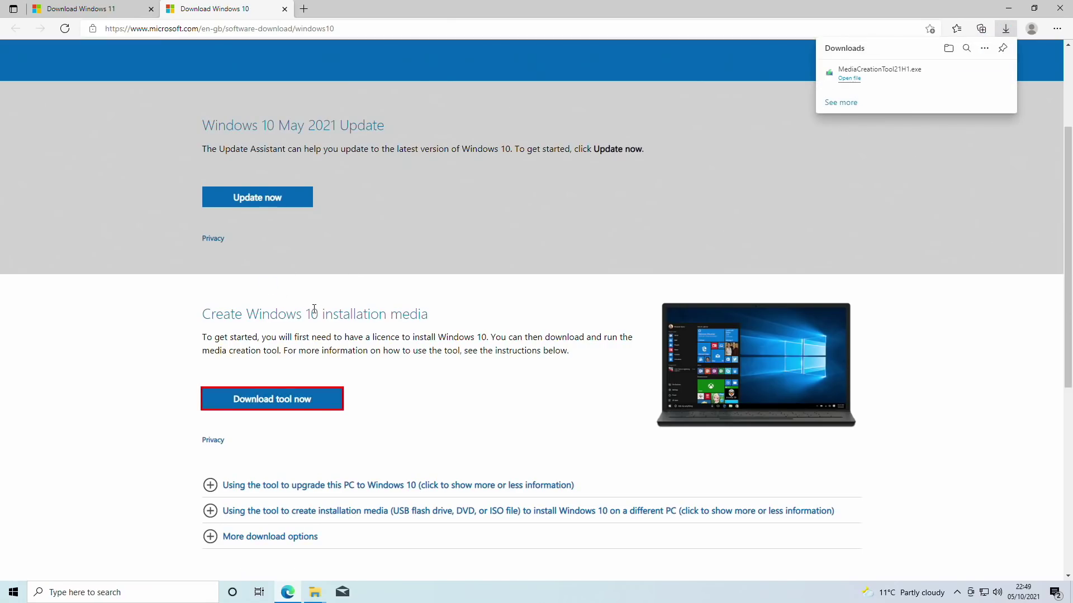
# - Run MediaCreationTool21H1.exe, allow it through UAC, accept the licence terms, and minimize Edge
pyautogui.click(875, 74)
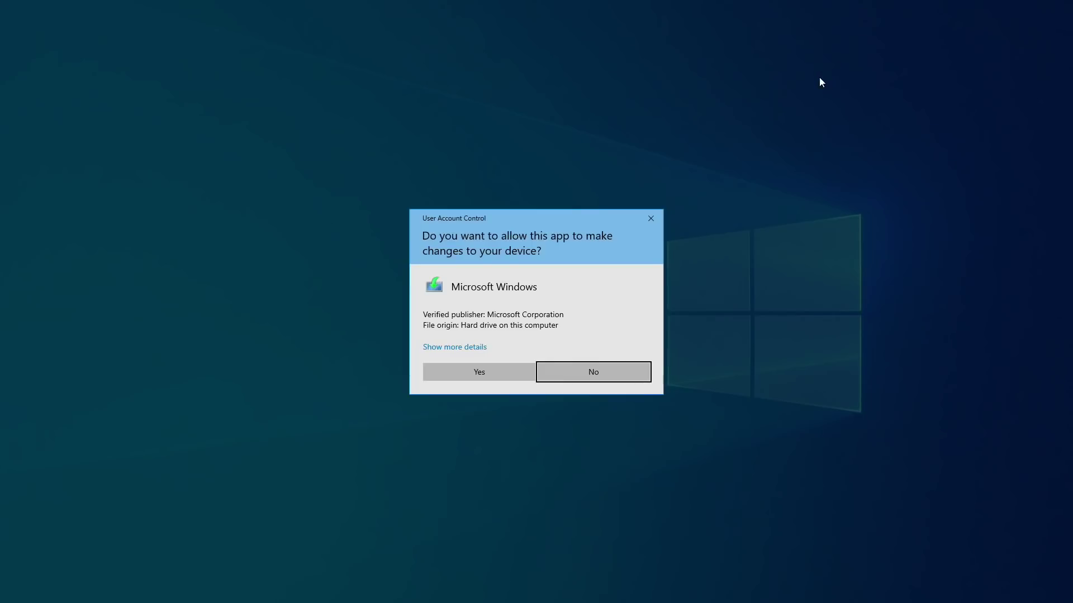
pyautogui.click(485, 371)
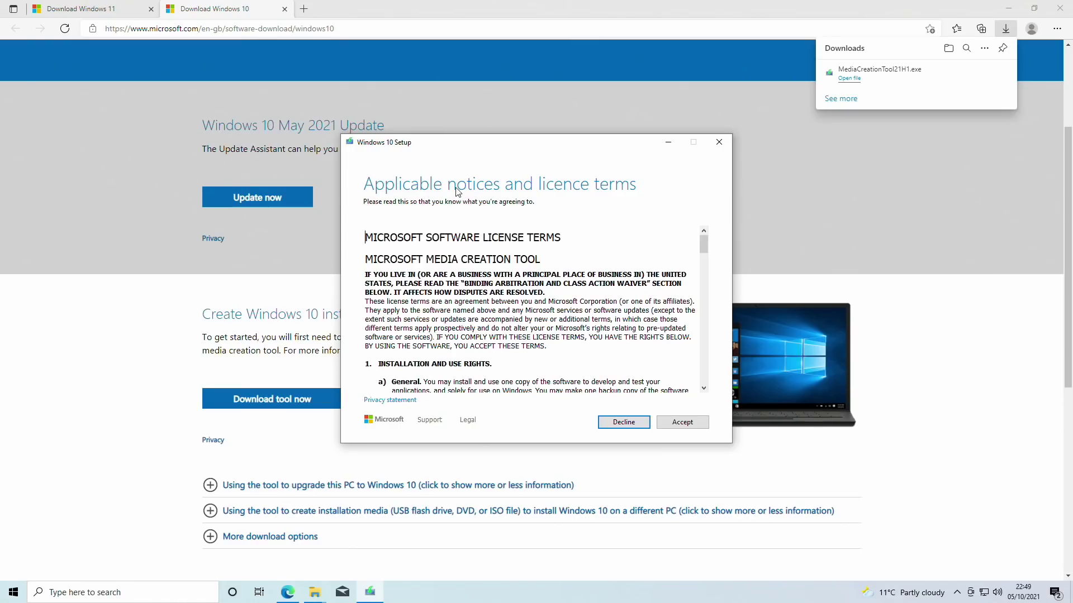
pyautogui.click(679, 420)
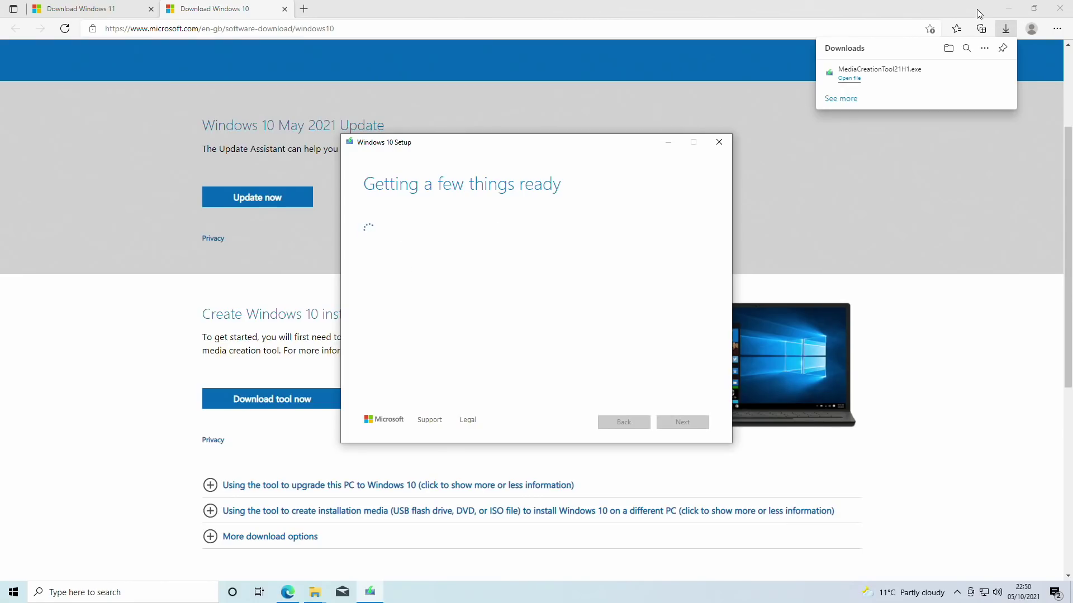
pyautogui.click(1009, 8)
pyautogui.click(1008, 8)
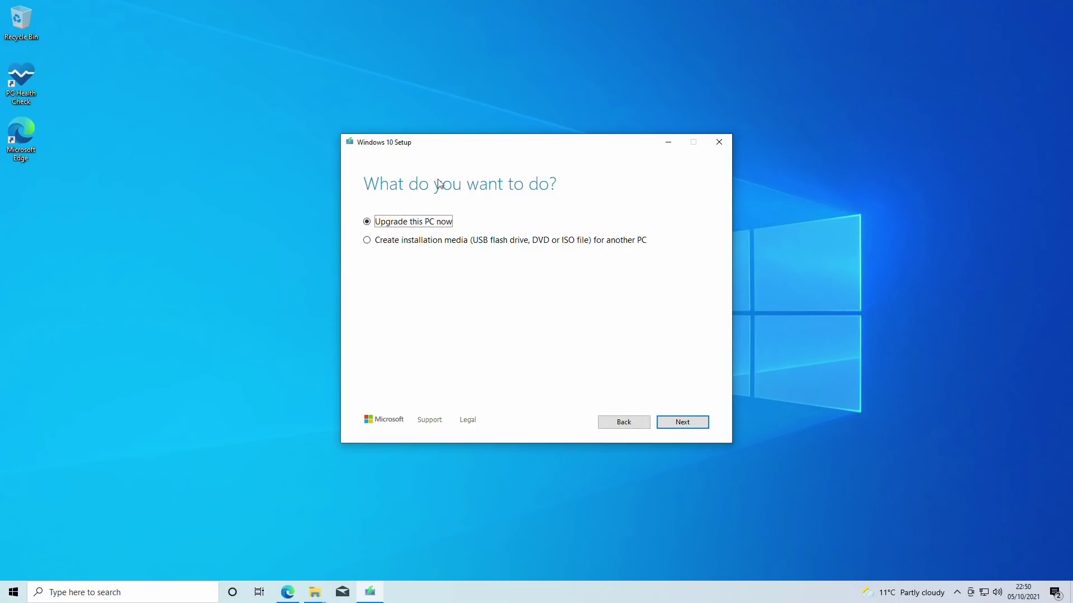
# - Write Windows 10 installation media to USB drive D: (ESD-ISO) with the recommended options
pyautogui.click(437, 241)
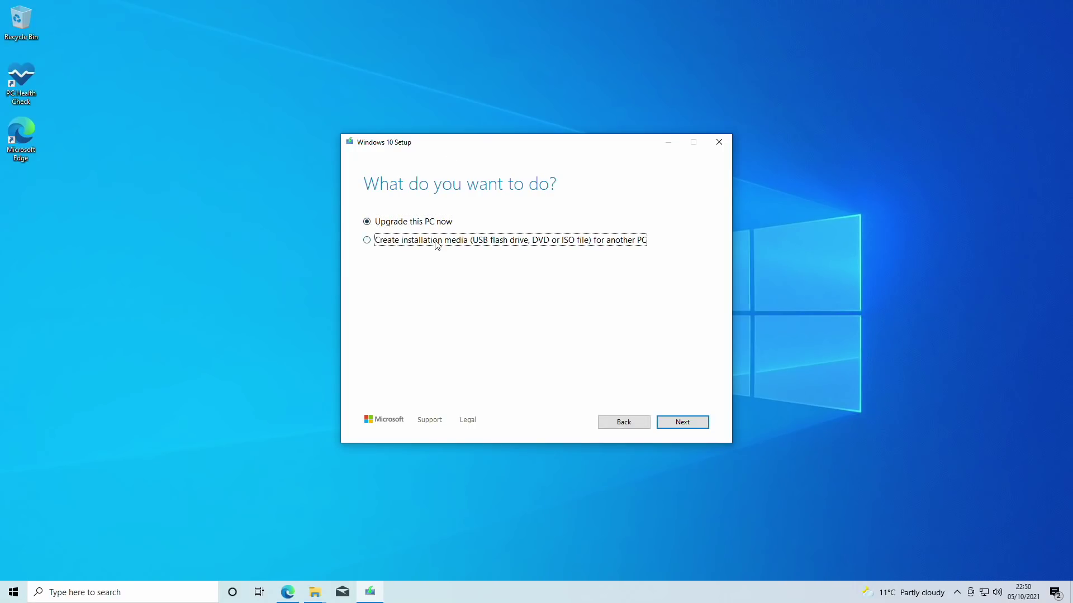
pyautogui.click(674, 425)
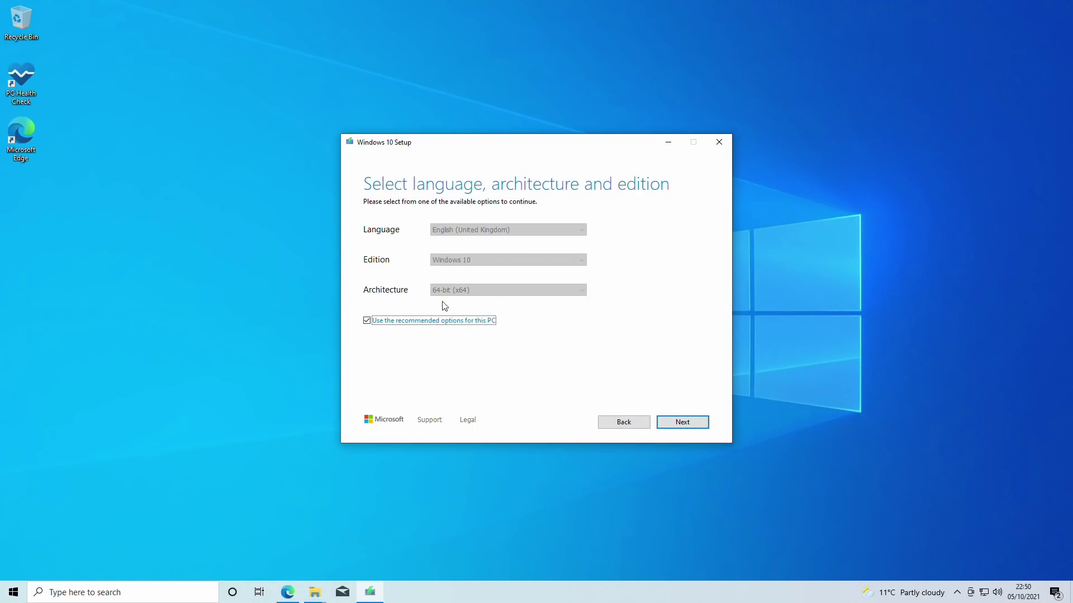
pyautogui.click(676, 427)
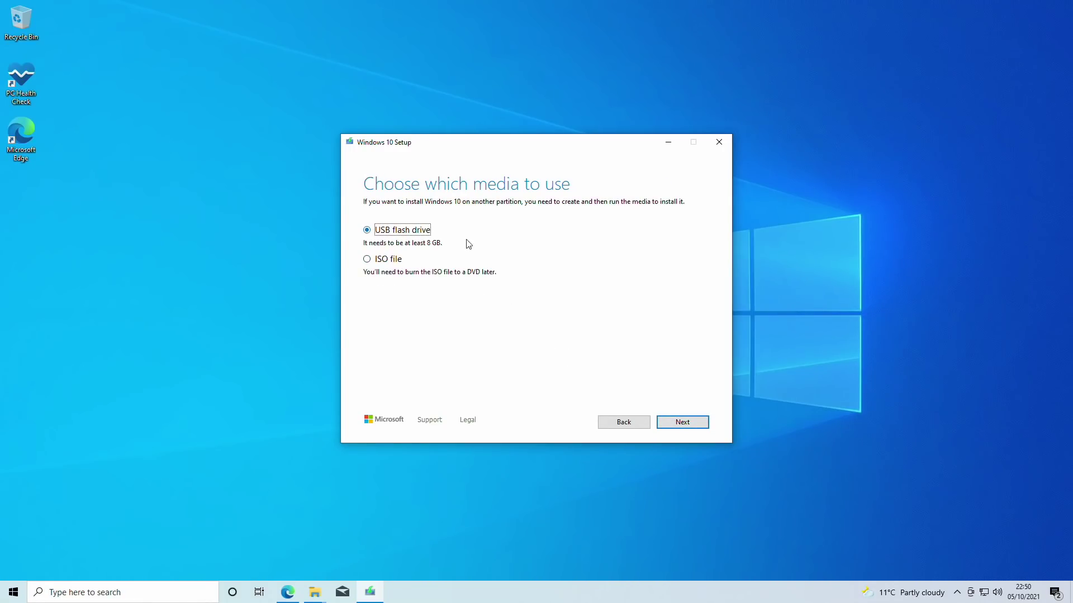
pyautogui.click(682, 422)
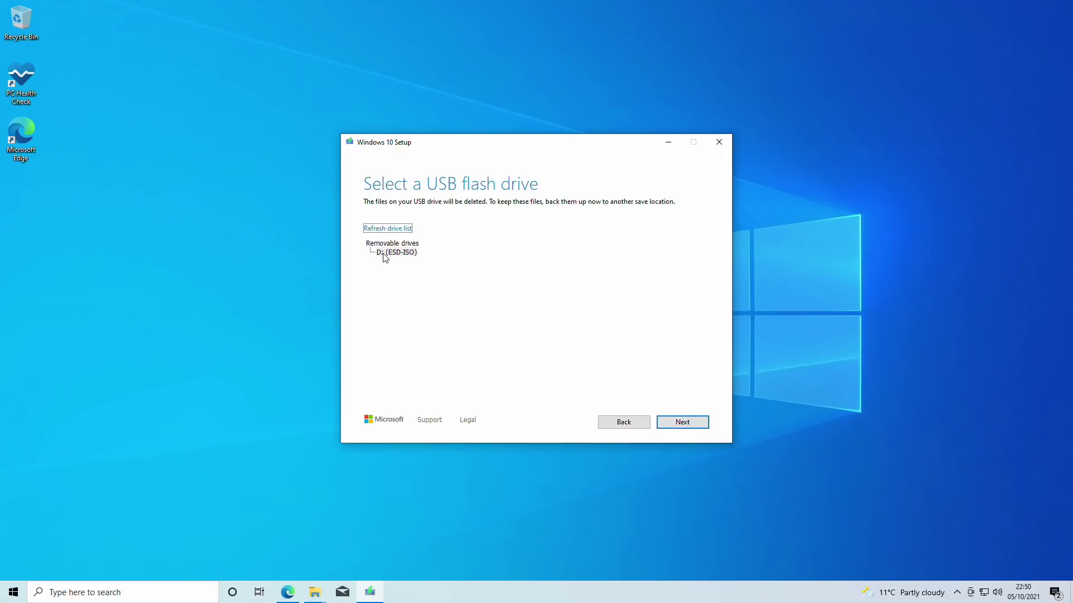
pyautogui.click(391, 252)
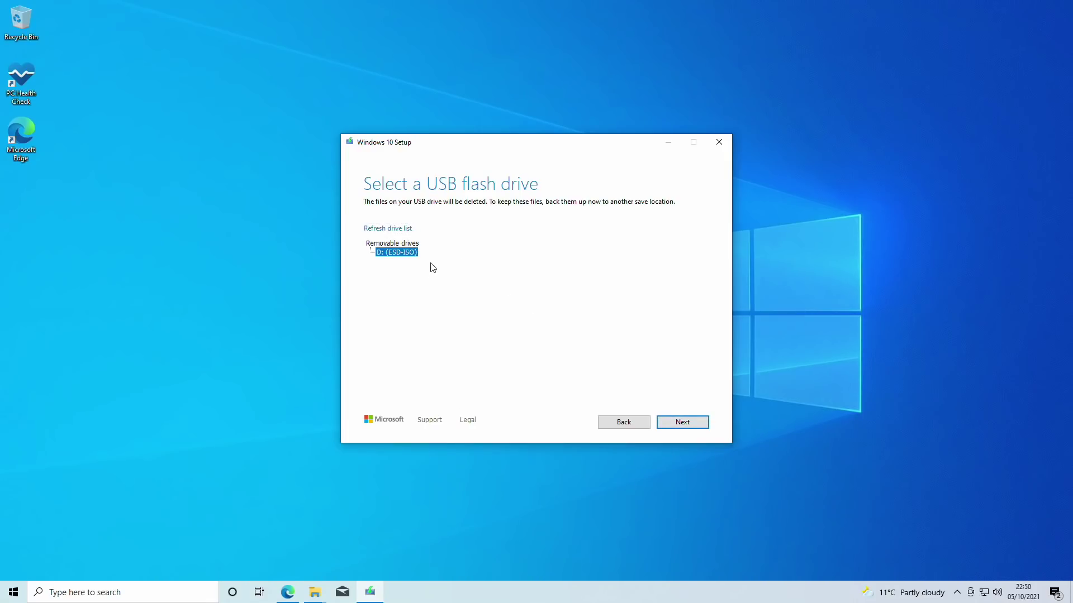
pyautogui.click(682, 422)
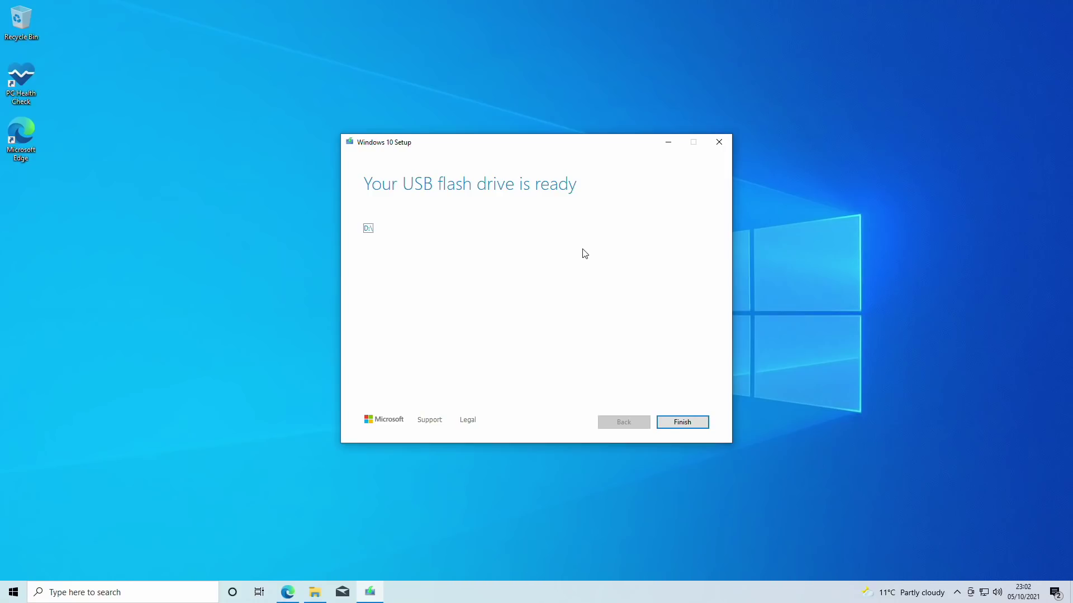
# - Close the finished tool and check the ESD-USB (D:) drive's properties from the Downloads window
pyautogui.click(691, 422)
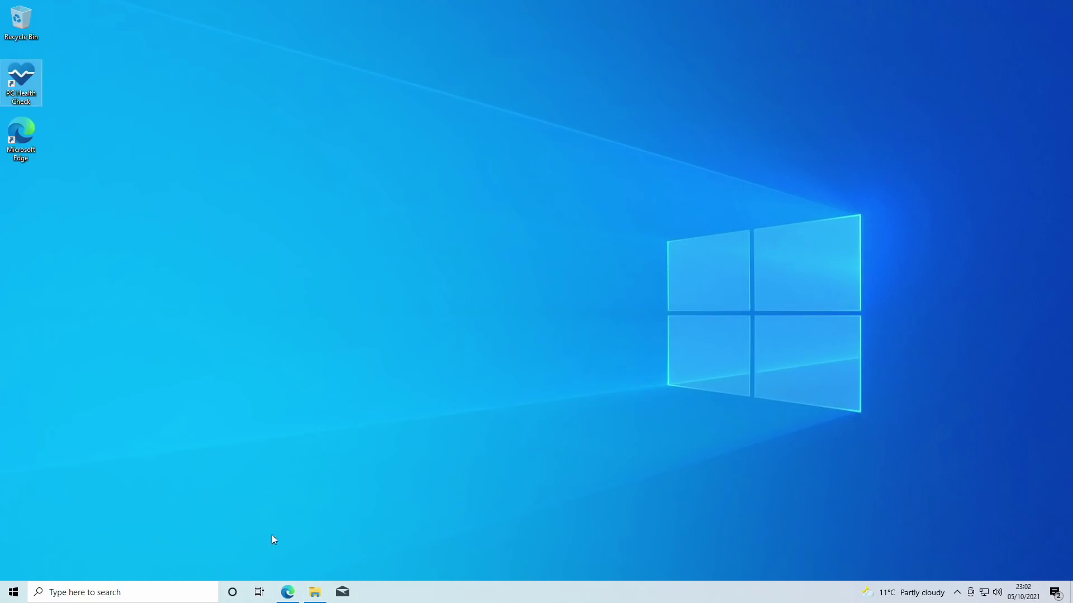
pyautogui.click(315, 593)
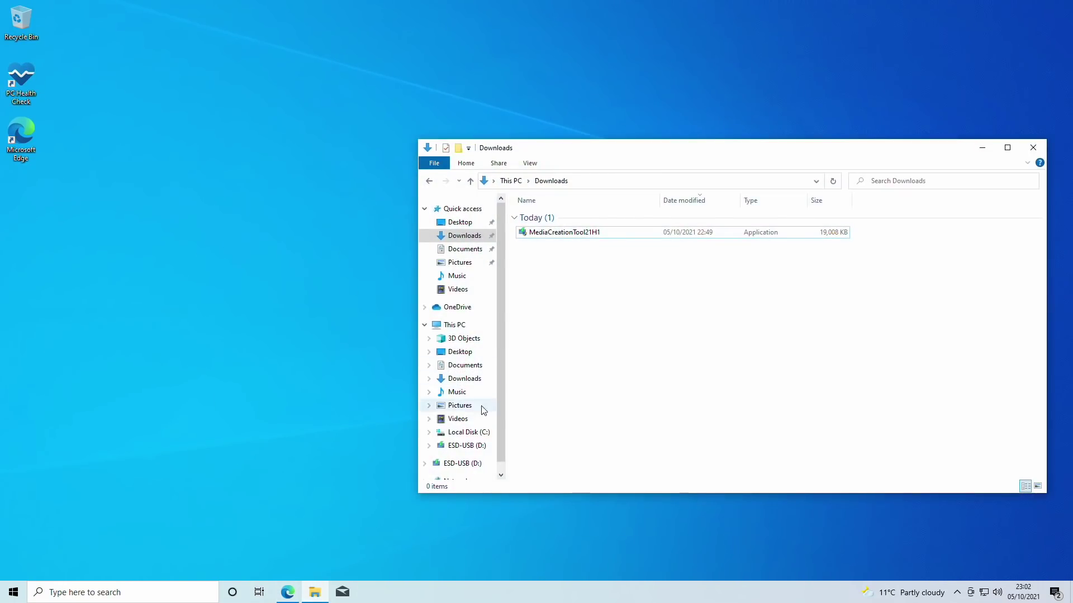
pyautogui.rightClick(468, 446)
pyautogui.click(494, 436)
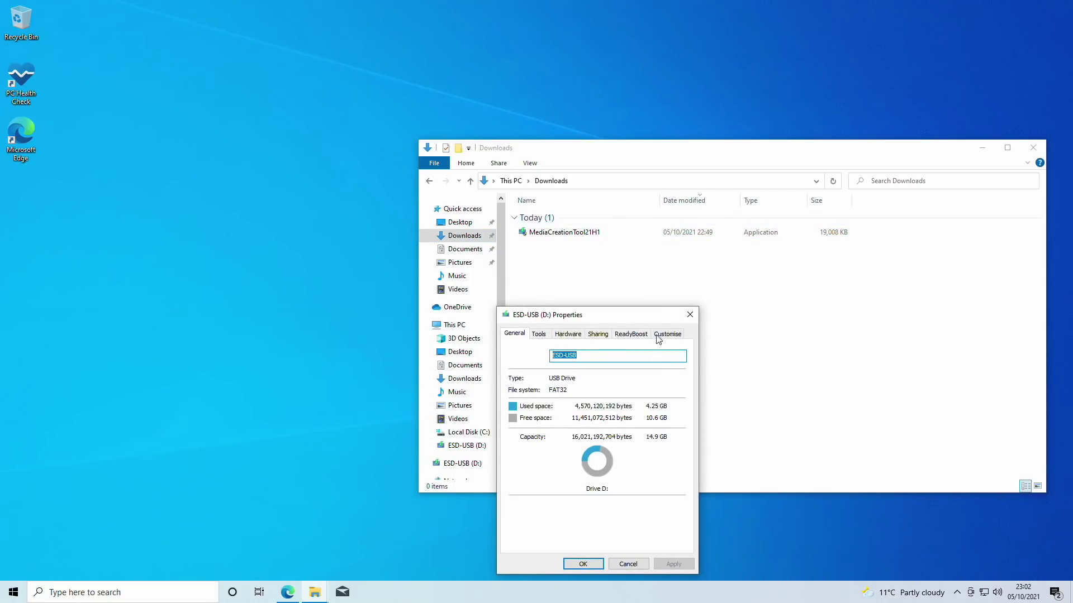
pyautogui.click(689, 314)
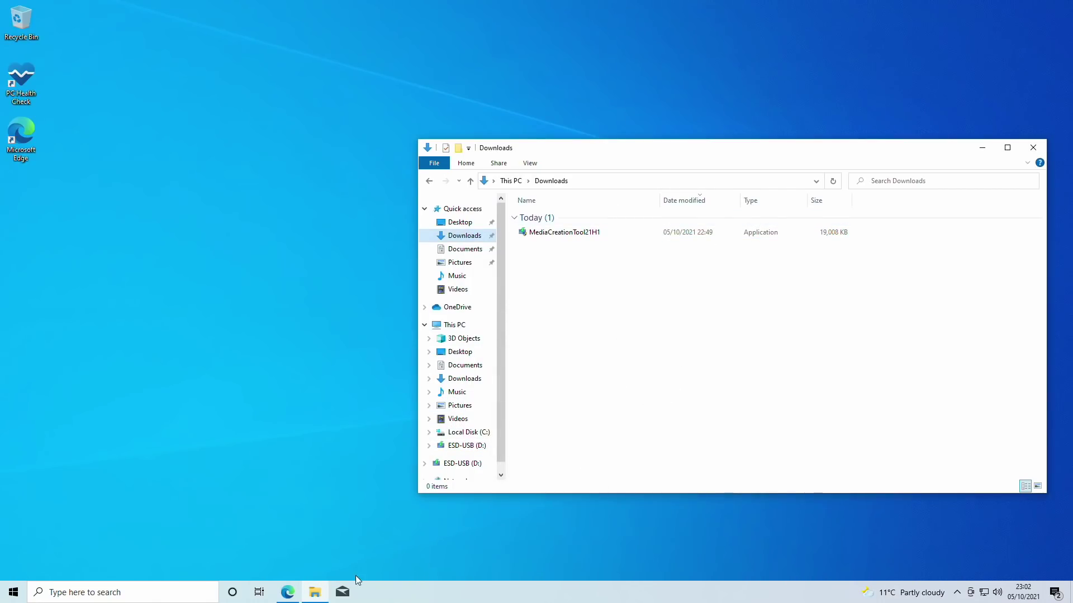
# - Download MediaCreationToolW11.exe from the Download Windows 11 page and run it with administrator approval
pyautogui.click(287, 592)
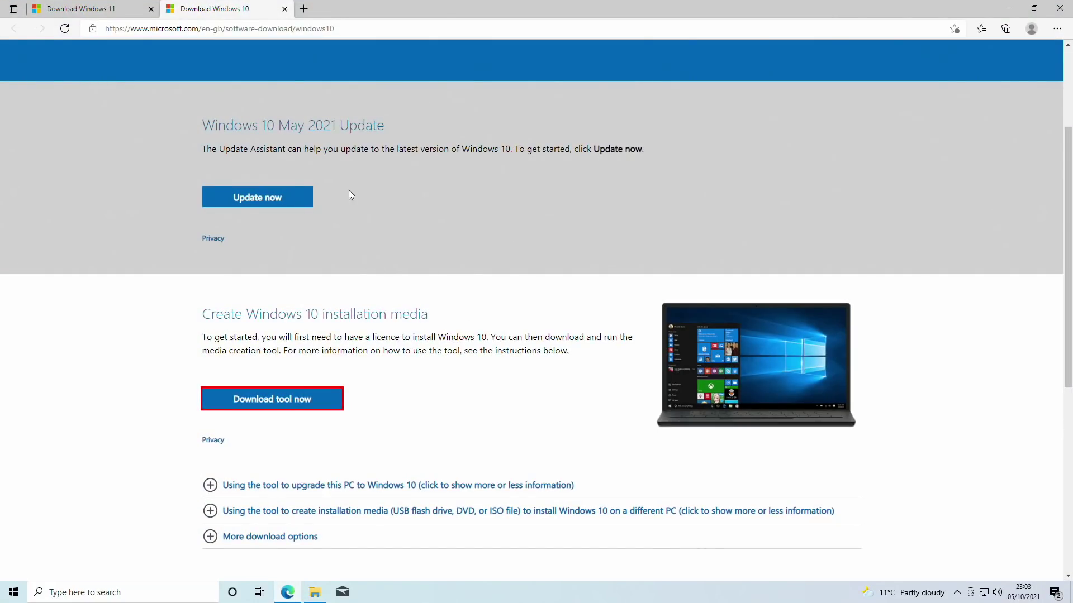
pyautogui.click(120, 10)
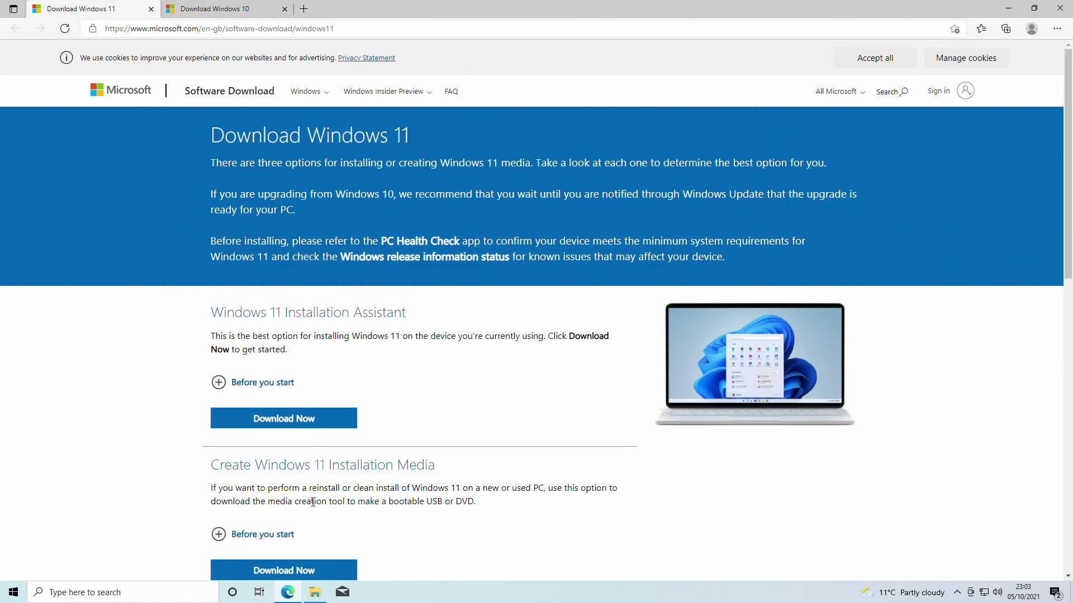
pyautogui.scroll(-3, 313, 502)
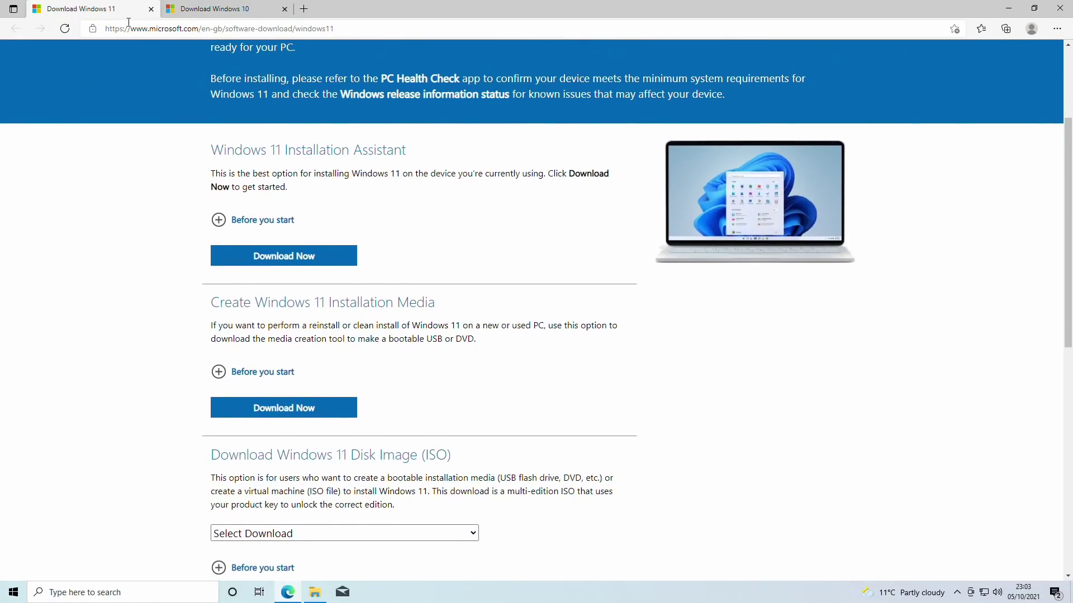
pyautogui.click(305, 412)
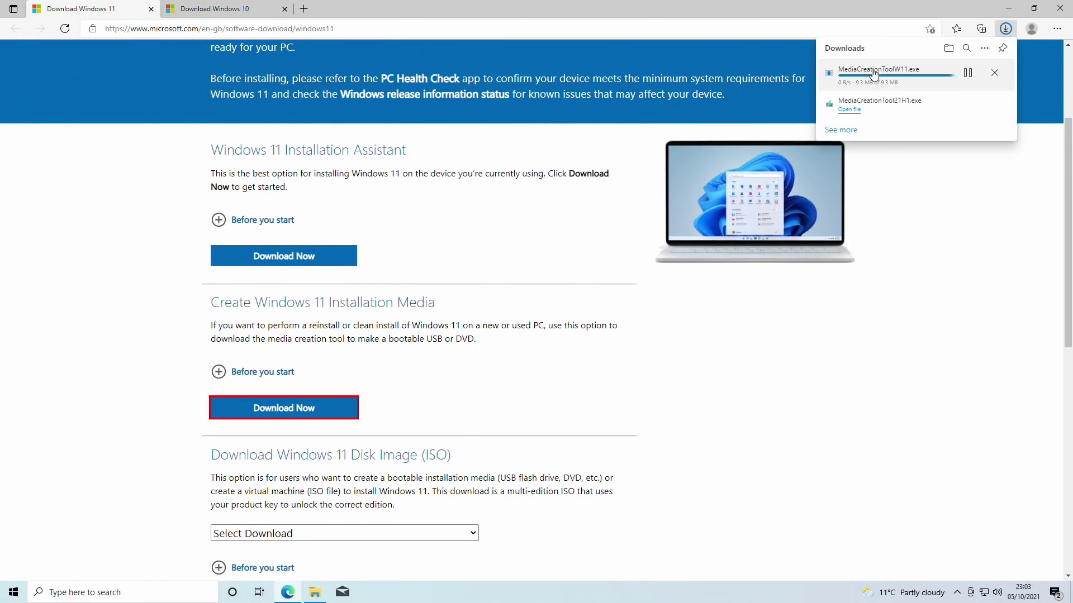
pyautogui.click(874, 73)
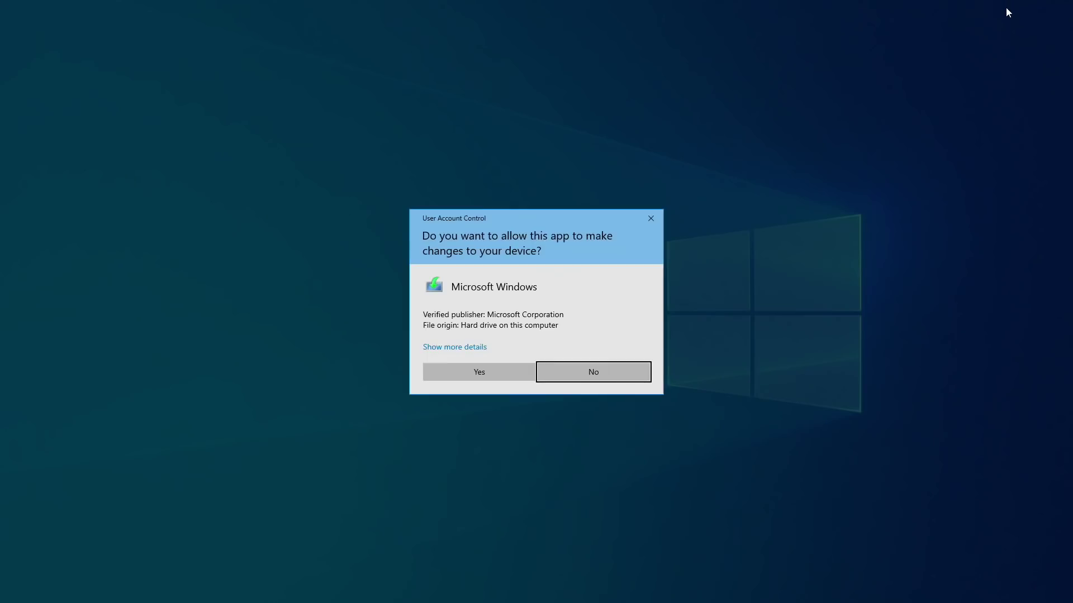
pyautogui.click(451, 378)
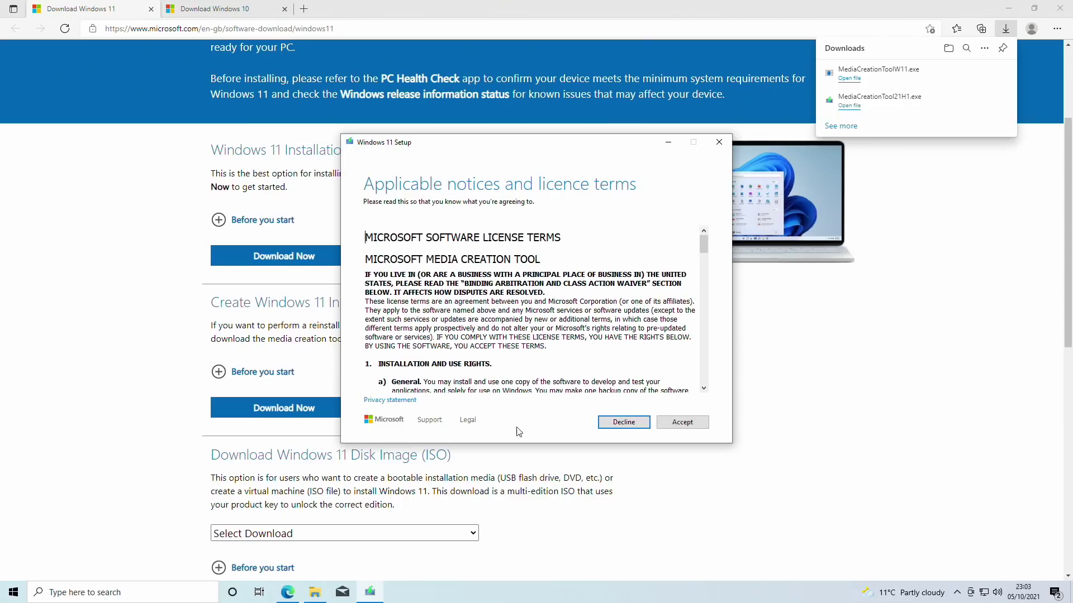
# - Accept the Windows 11 licence, save an ISO file to the Desktop, and close Edge and Downloads
pyautogui.click(676, 423)
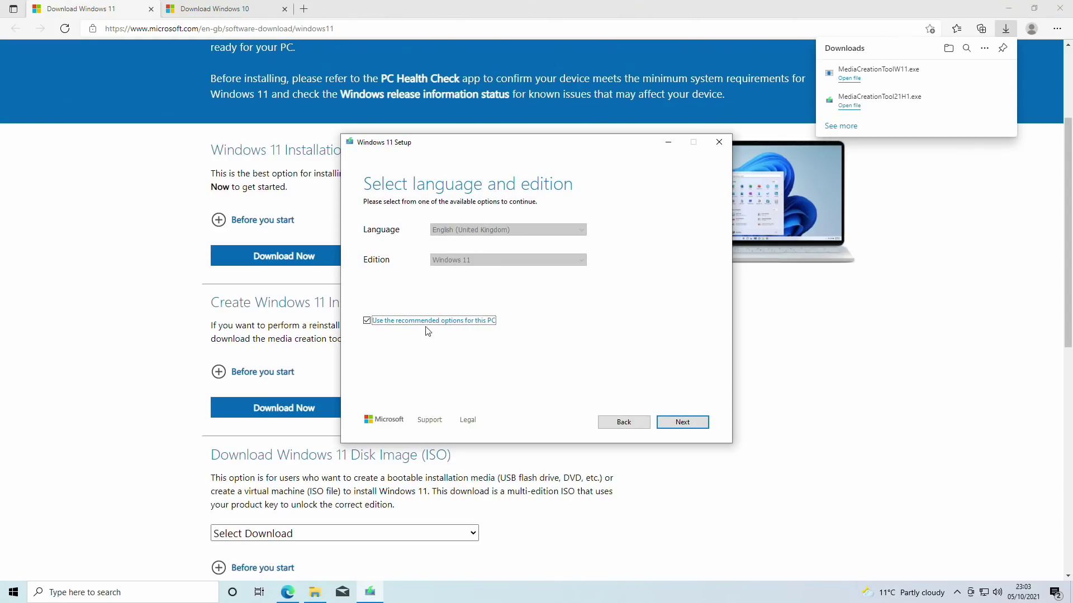
pyautogui.click(684, 422)
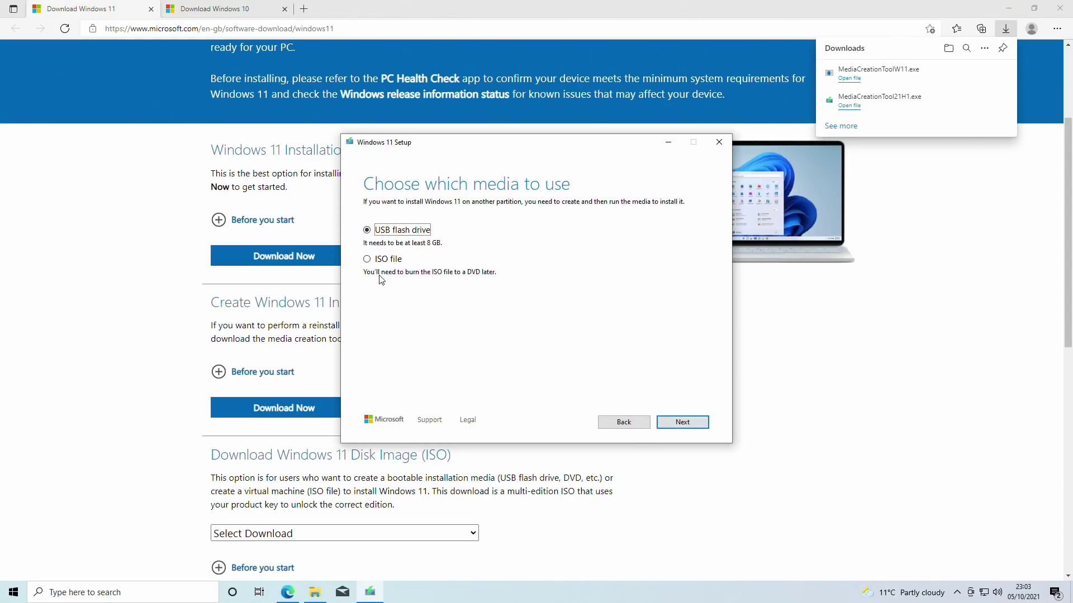
pyautogui.click(385, 263)
pyautogui.click(389, 238)
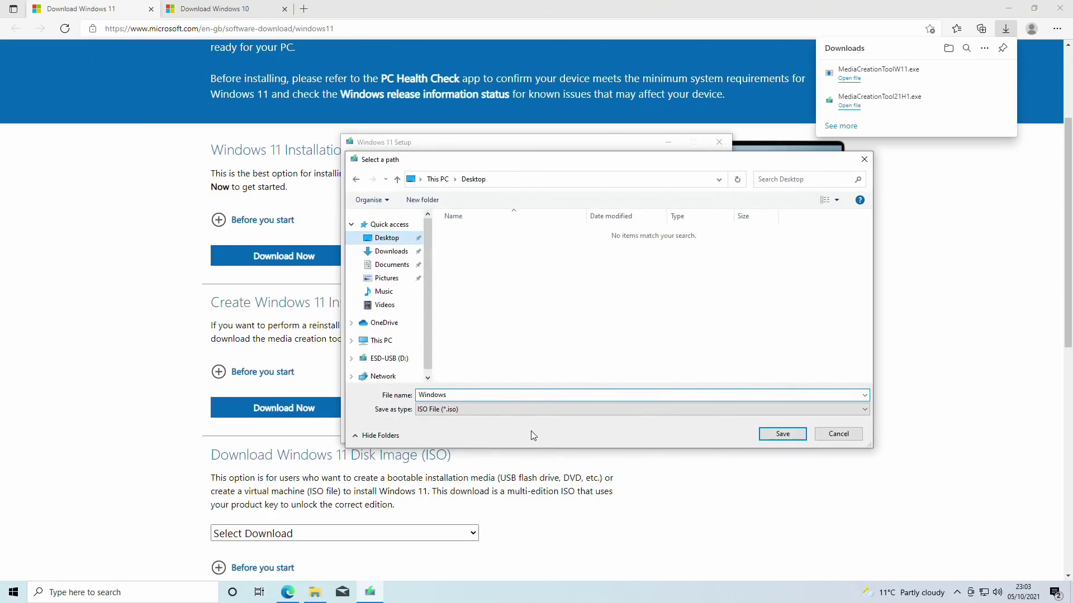
pyautogui.click(781, 434)
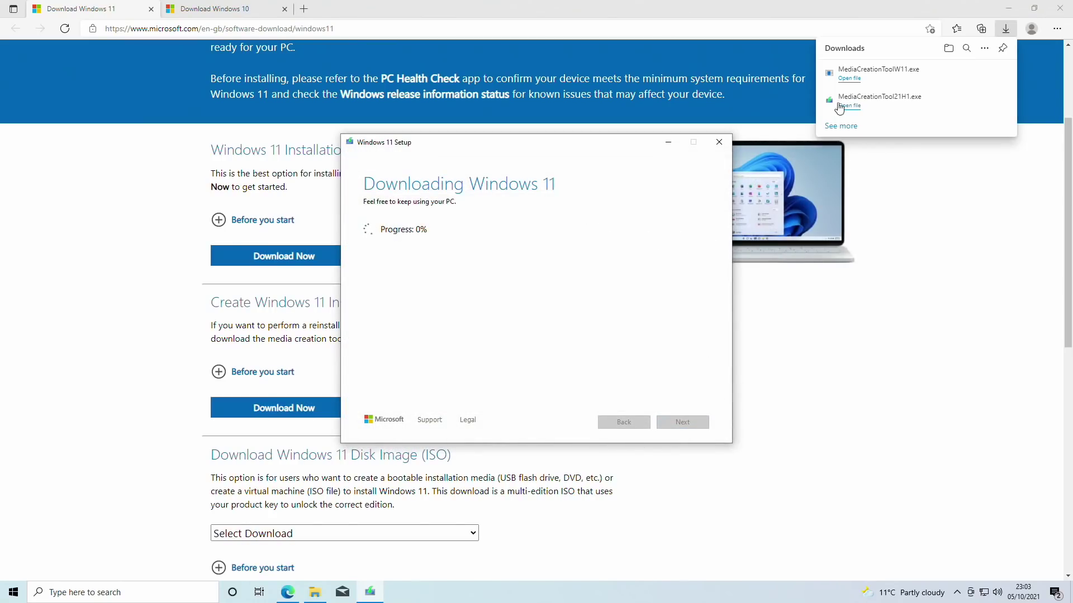
pyautogui.click(1059, 7)
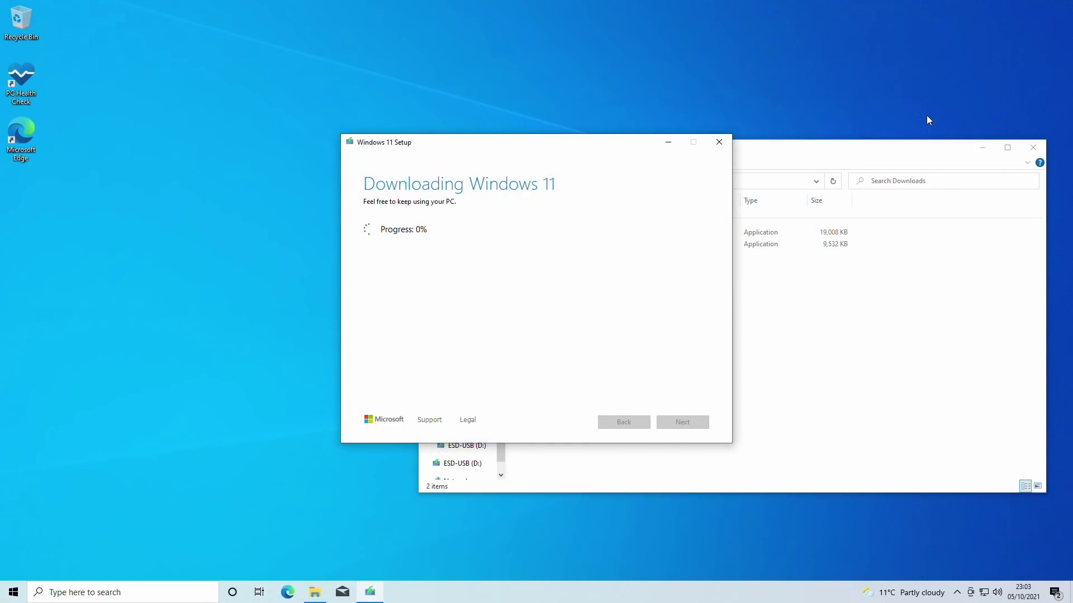
pyautogui.click(1032, 149)
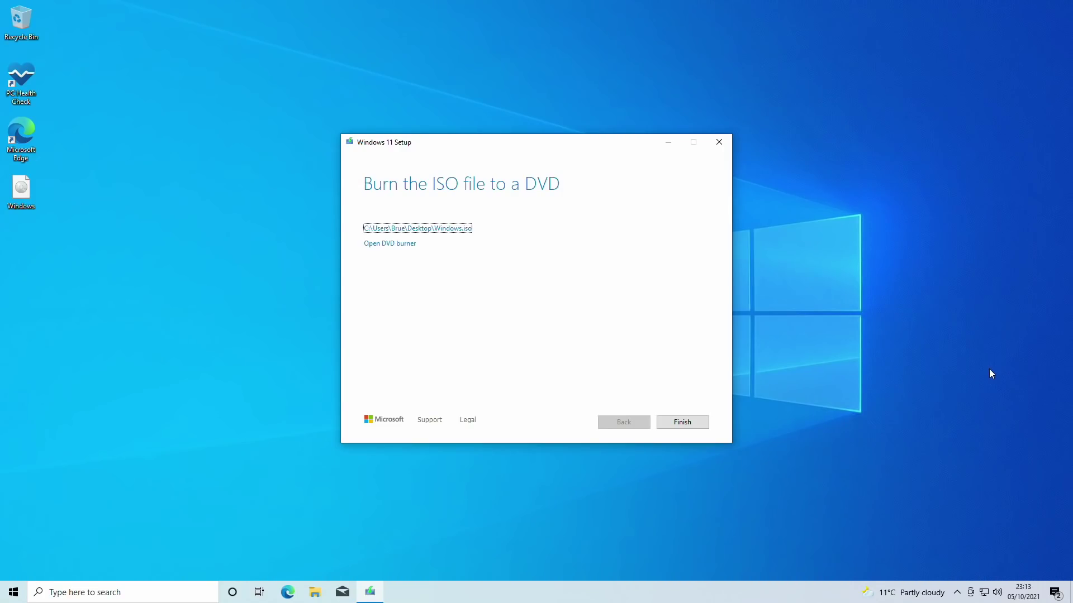
# - Finish setup, mount the Windows ISO, and check the size of its sources\install.esd
pyautogui.click(693, 422)
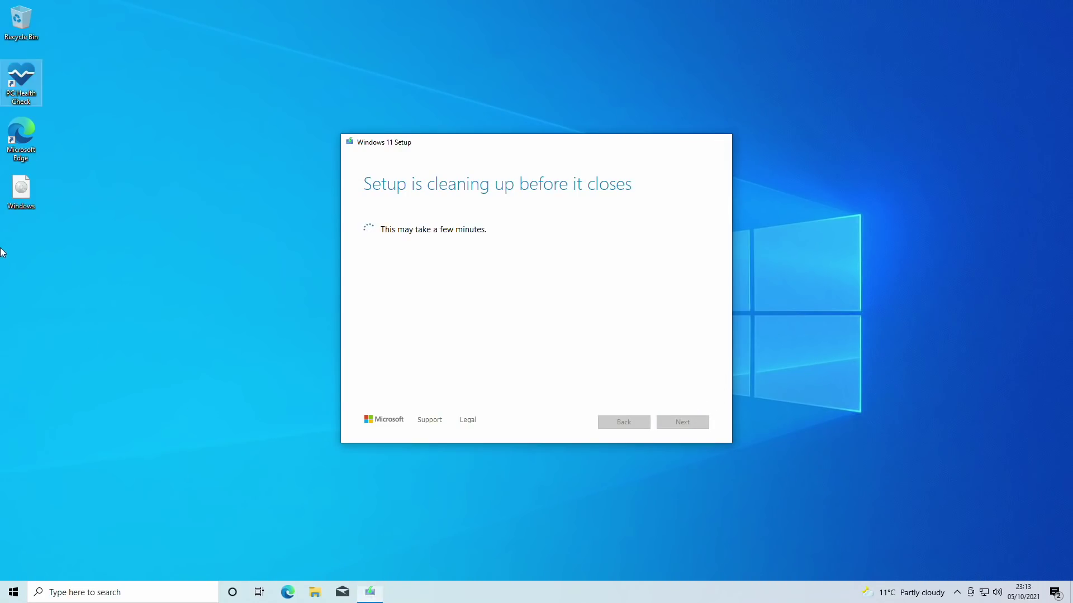
pyautogui.doubleClick(22, 190)
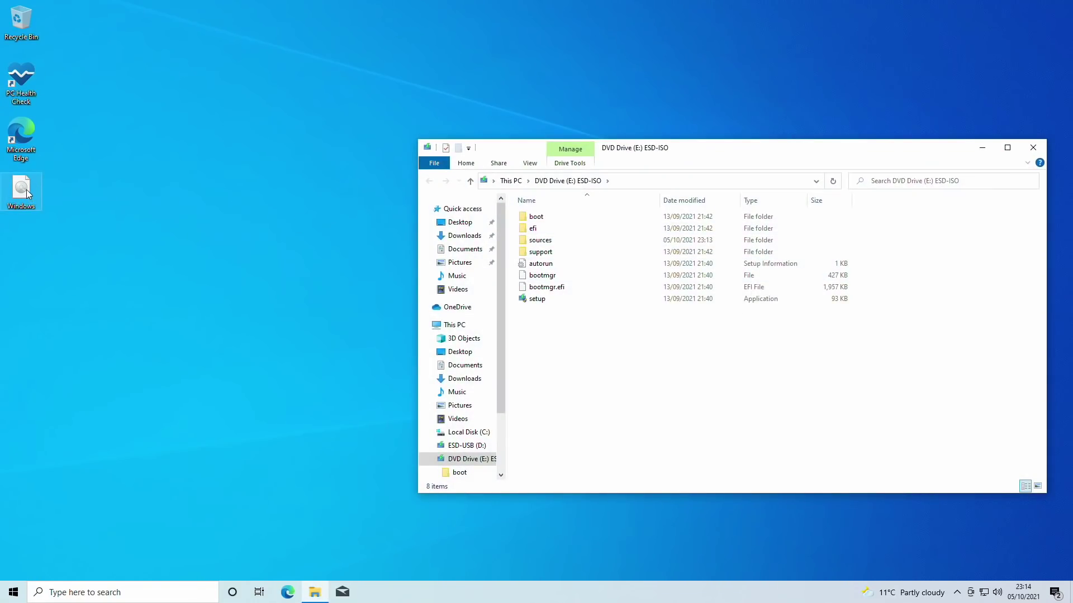
pyautogui.doubleClick(543, 242)
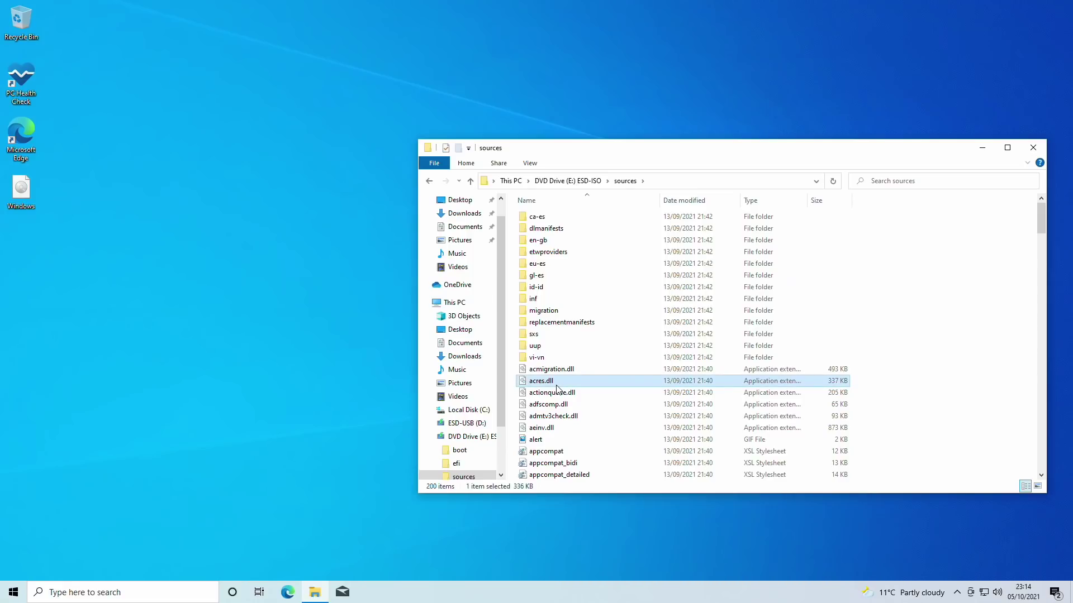
pyautogui.scroll(-20, 565, 385)
pyautogui.click(570, 215)
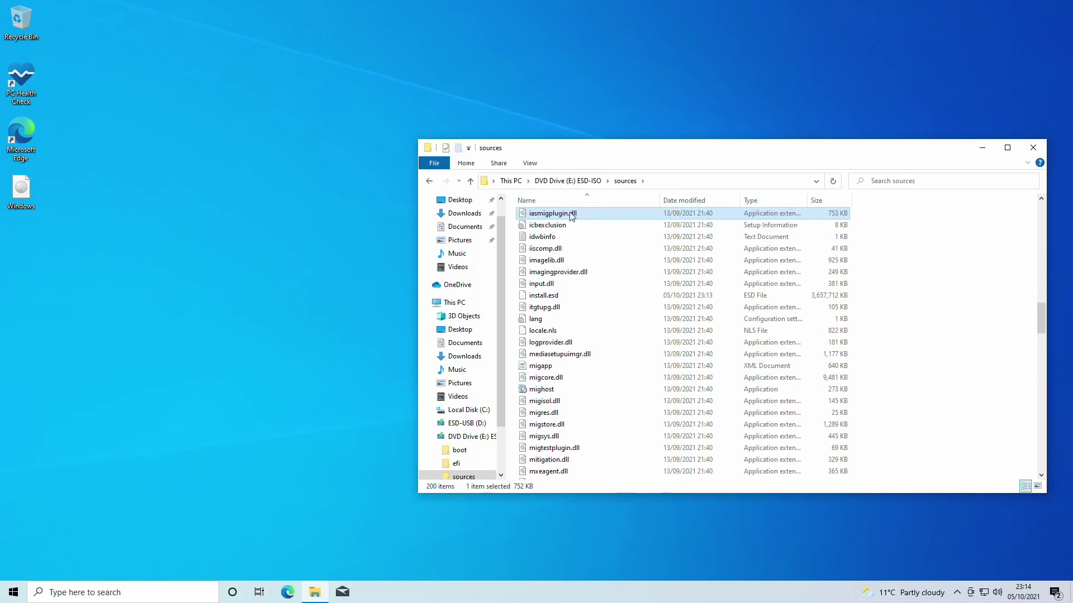
pyautogui.click(555, 296)
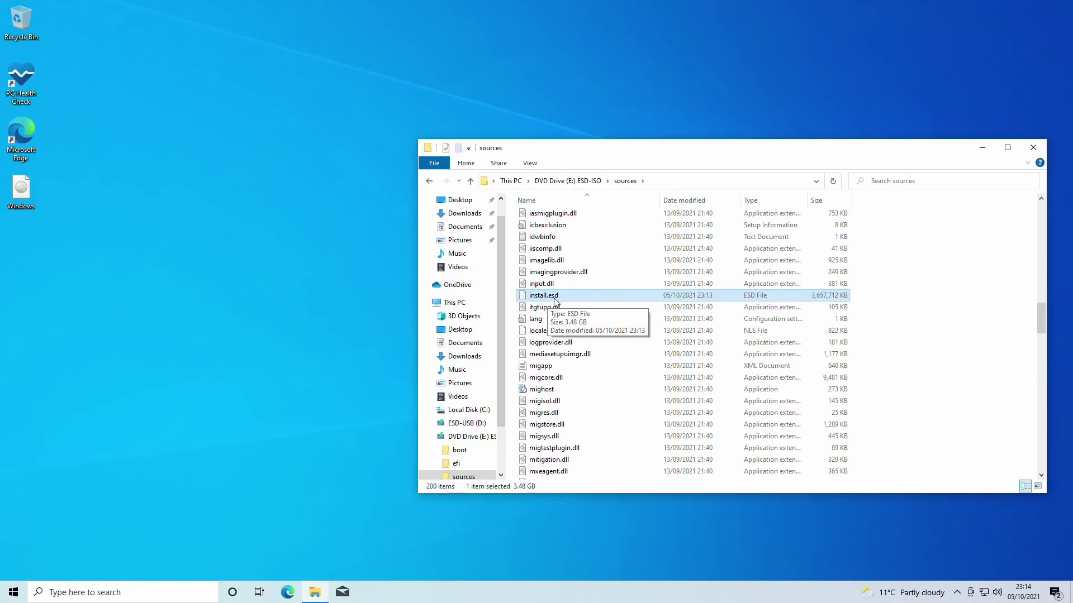
# - Rename install.esd in ESD-USB (D:)\sources to install.esd10, accepting the extension change
pyautogui.click(474, 426)
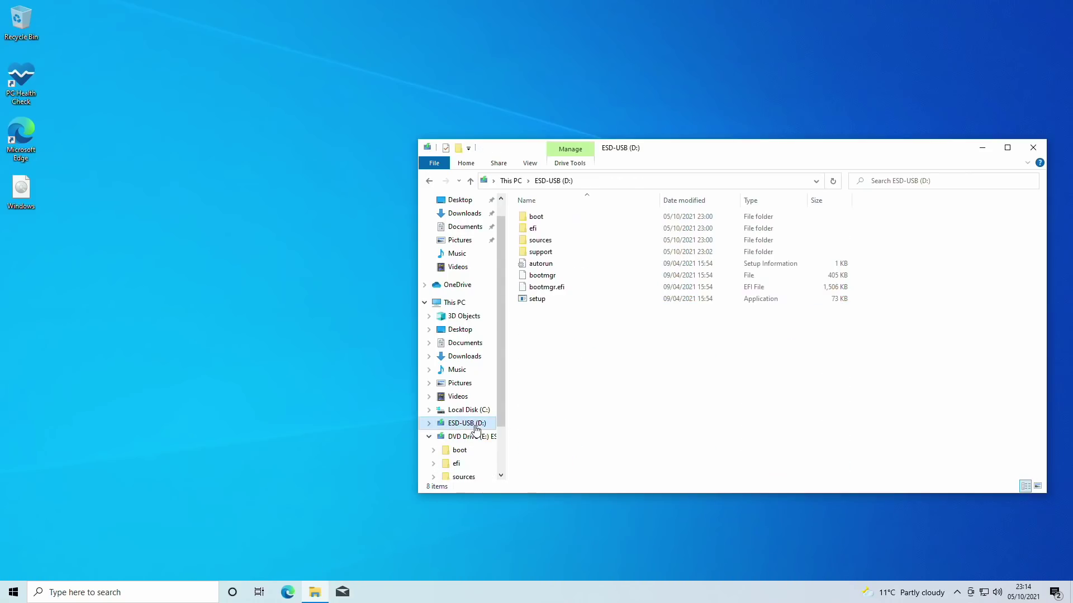
pyautogui.doubleClick(540, 242)
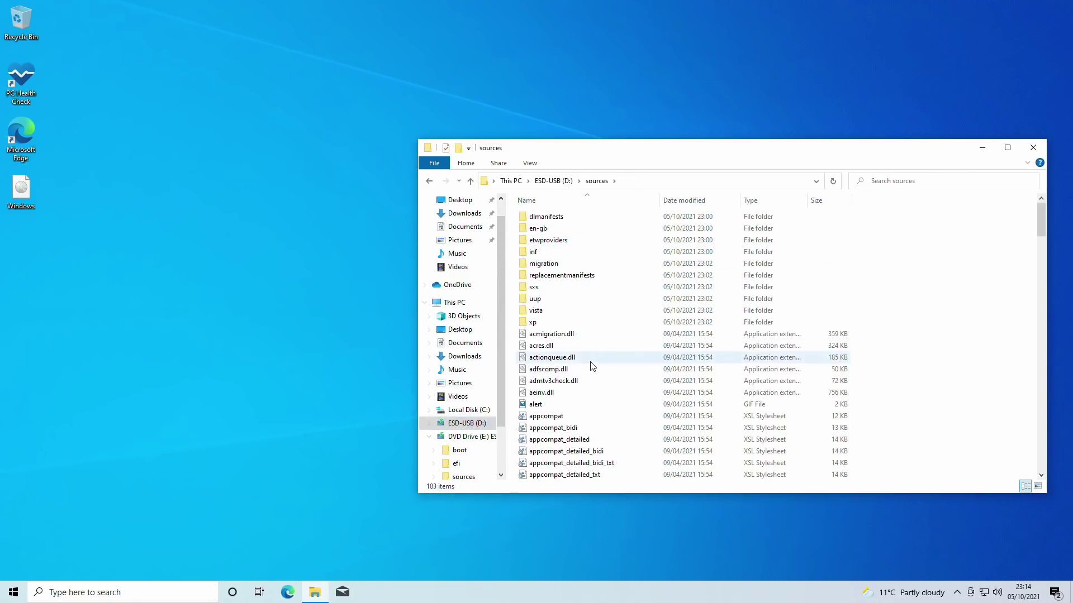
pyautogui.scroll(-15, 619, 404)
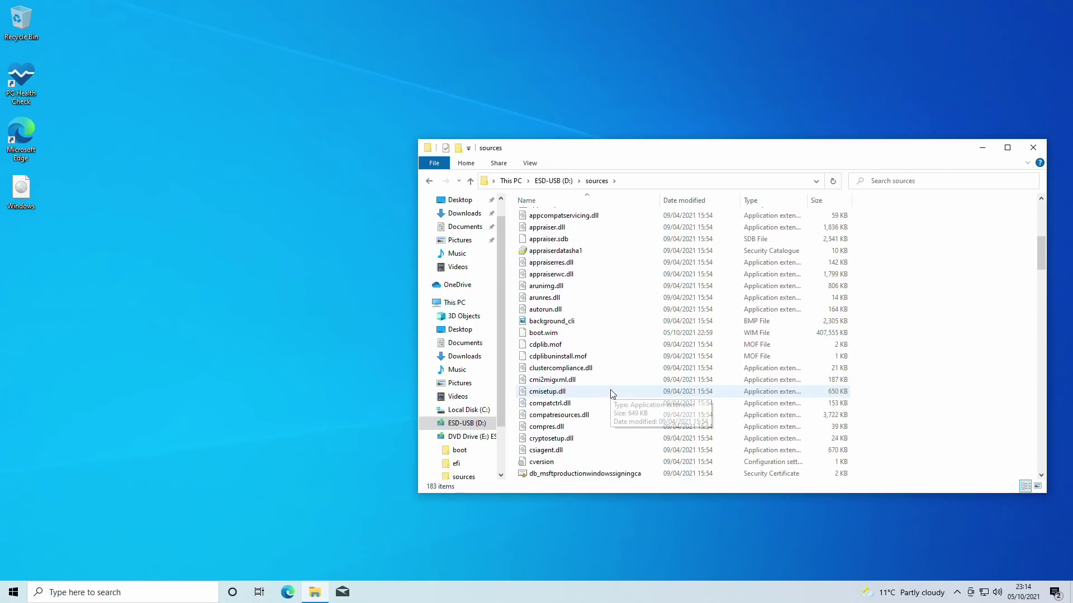
pyautogui.click(610, 391)
pyautogui.press('i')
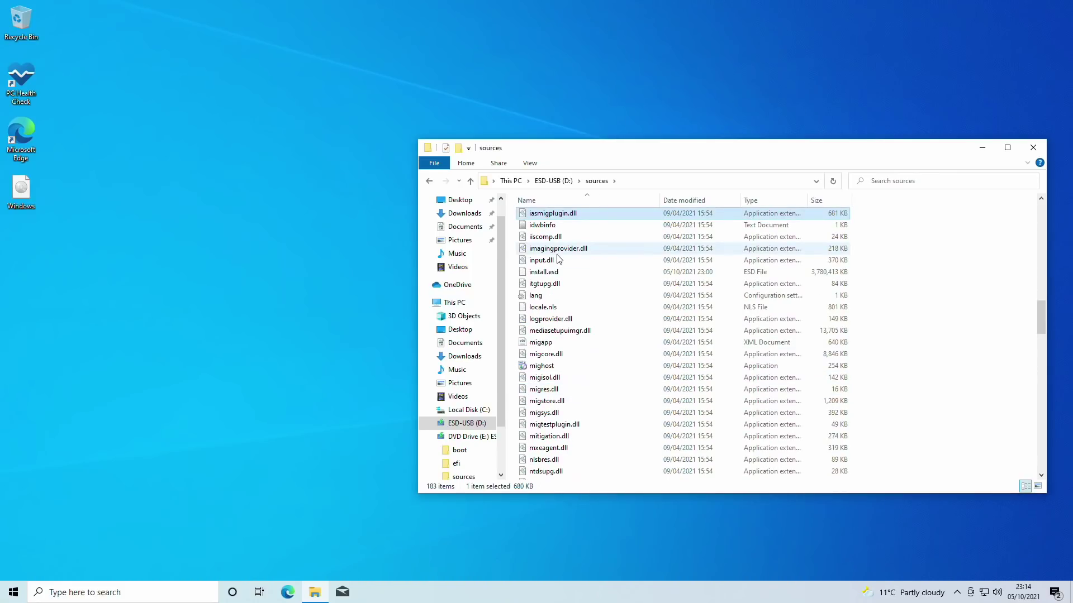
pyautogui.click(560, 275)
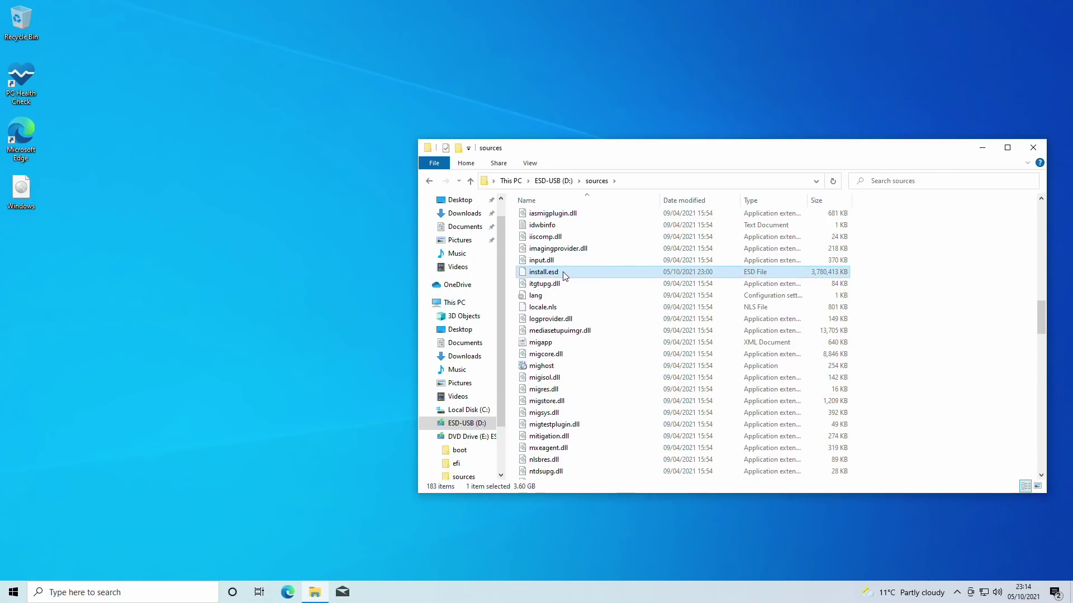
pyautogui.click(555, 274)
pyautogui.press('End')
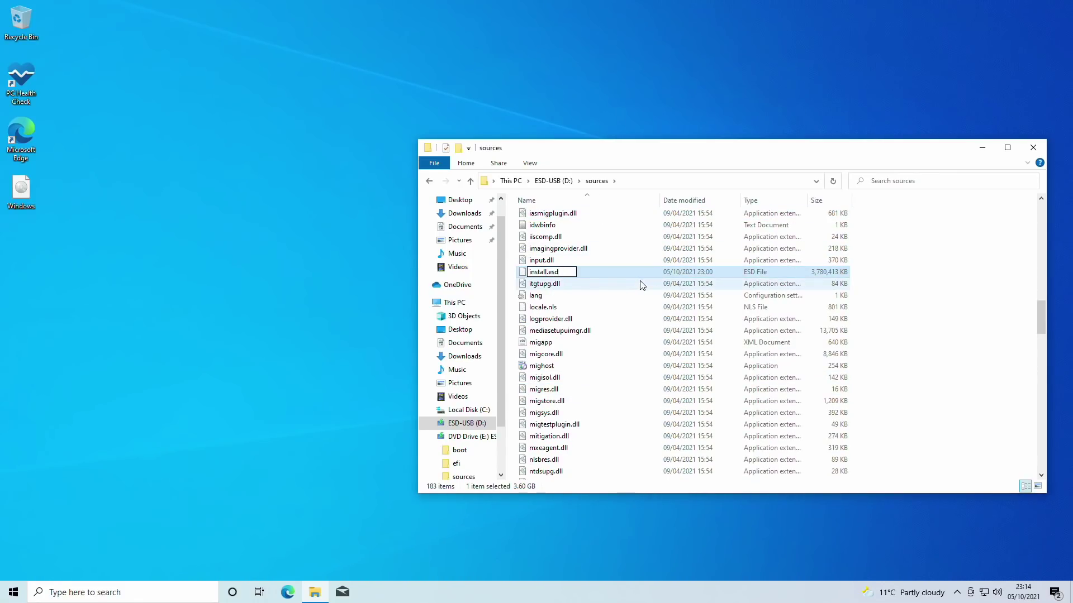
pyautogui.write('10')
pyautogui.press('Return')
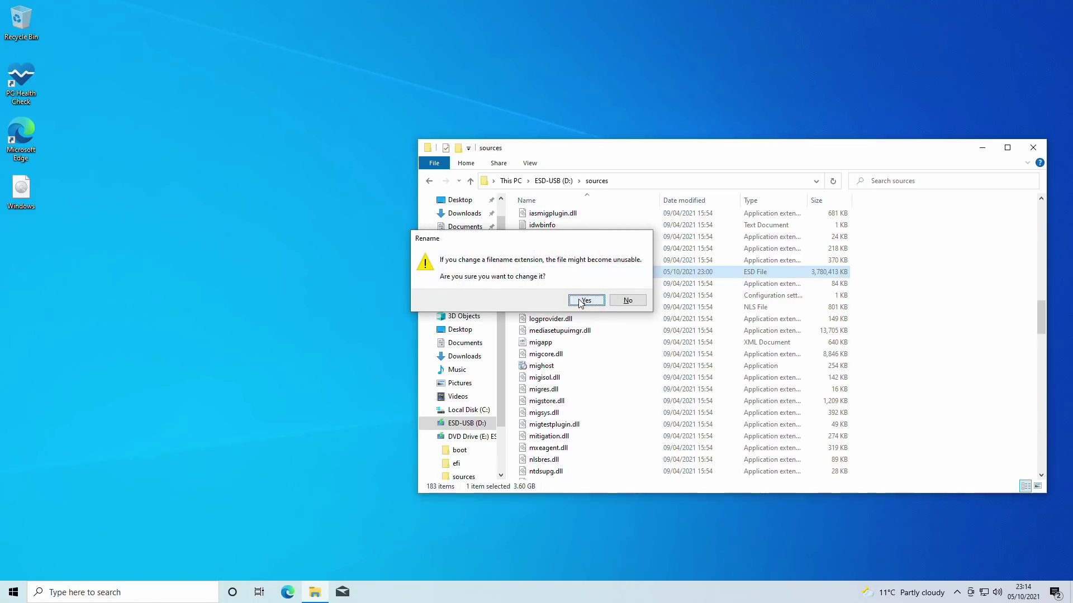
pyautogui.click(584, 300)
# - Navigate back to the sources folder on DVD Drive (E:)
pyautogui.scroll(-1, 474, 441)
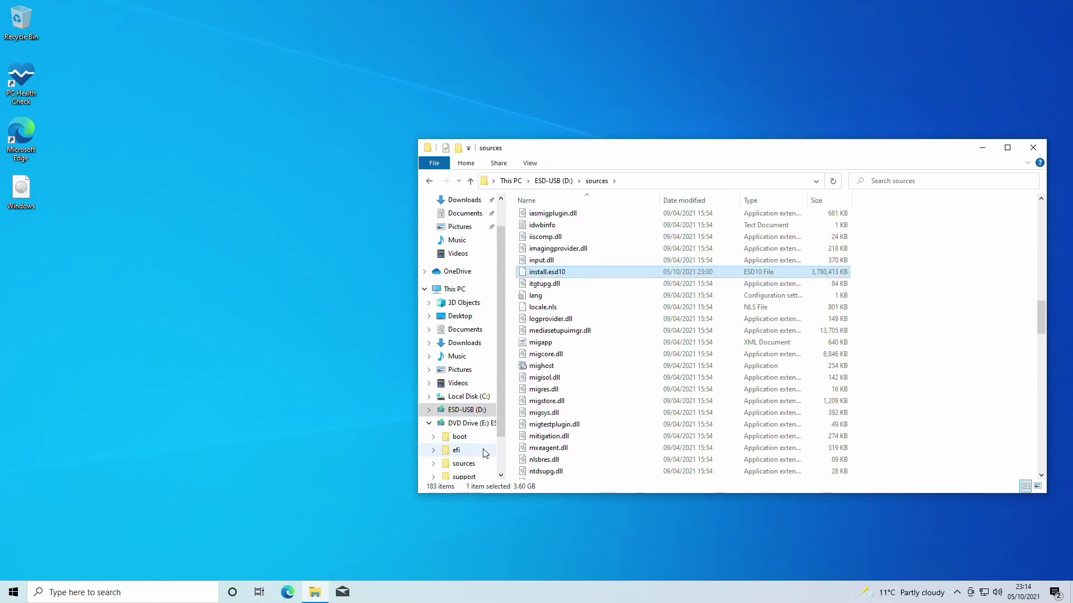
pyautogui.scroll(-2, 485, 453)
pyautogui.click(468, 437)
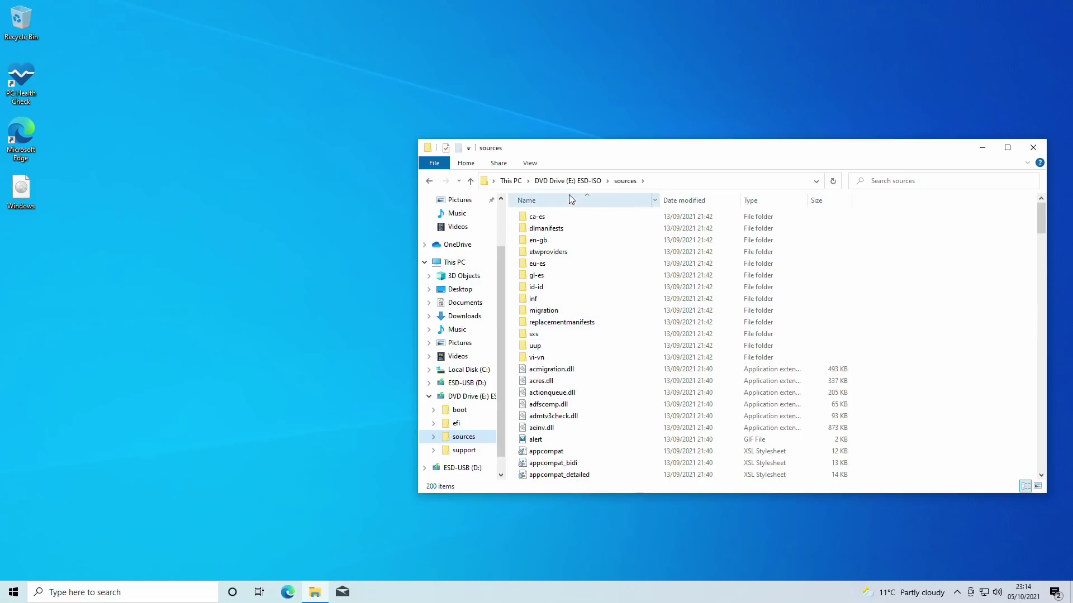
# - Copy install.esd from E:\sources and paste it into ESD-USB (D:)\sources
pyautogui.click(574, 382)
pyautogui.press('i')
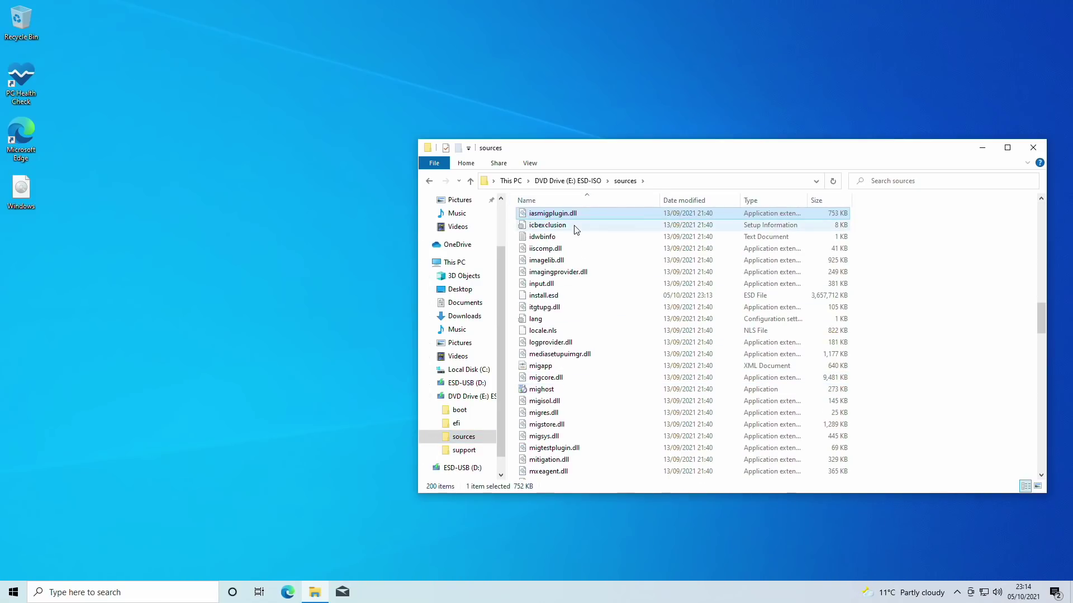
pyautogui.click(547, 297)
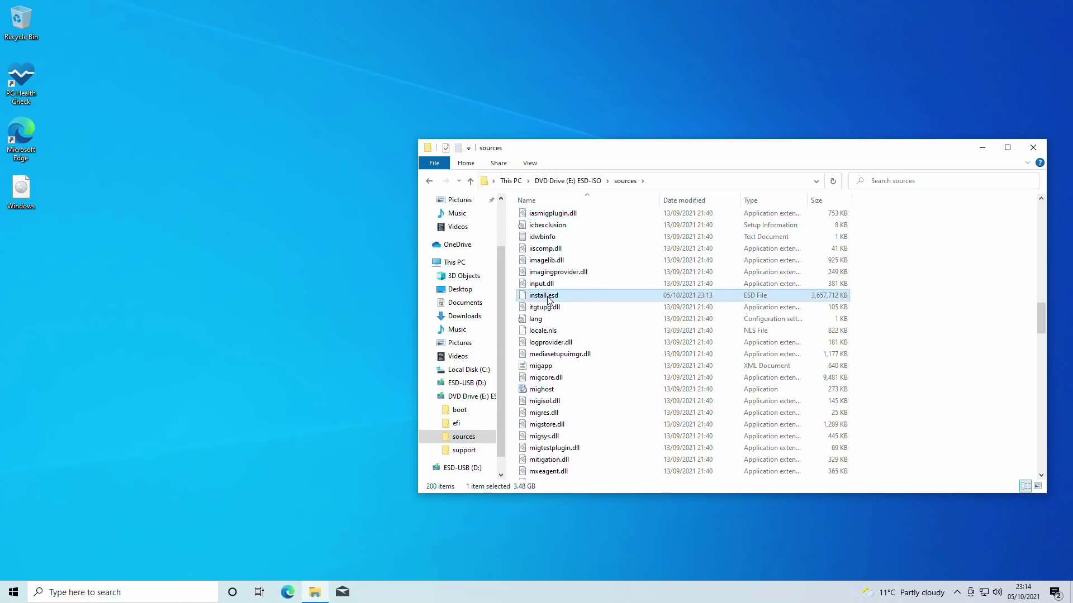
pyautogui.click(467, 383)
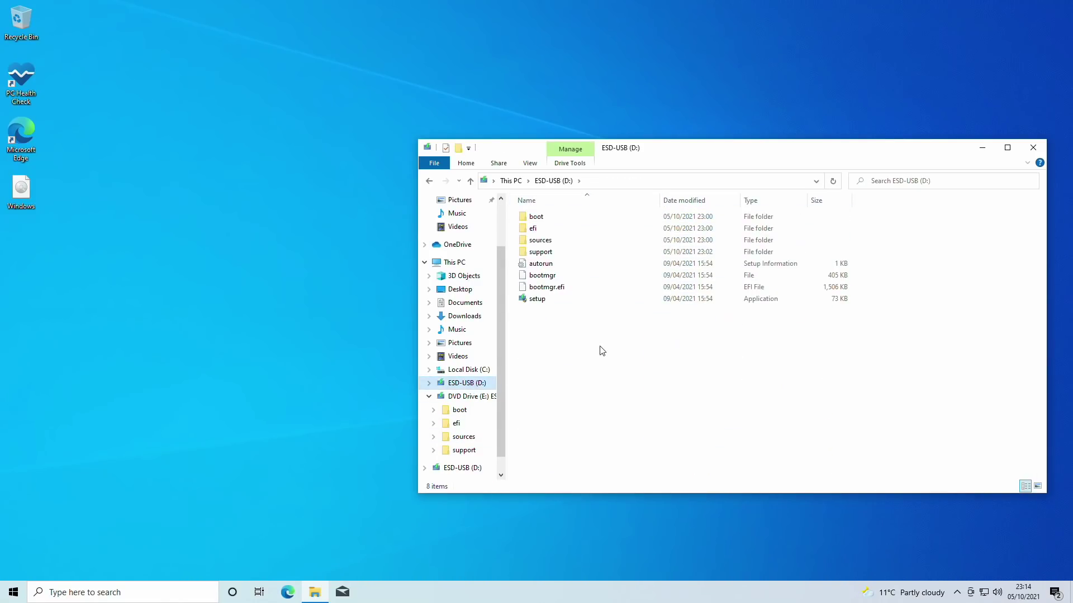
pyautogui.doubleClick(540, 240)
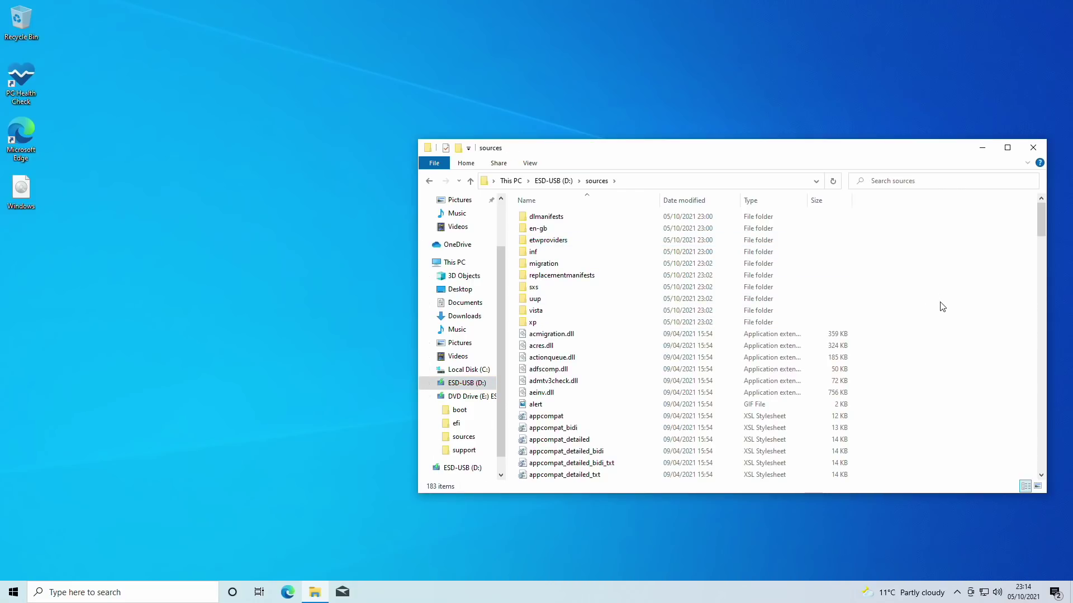
pyautogui.hotkey('ctrl', 'v')
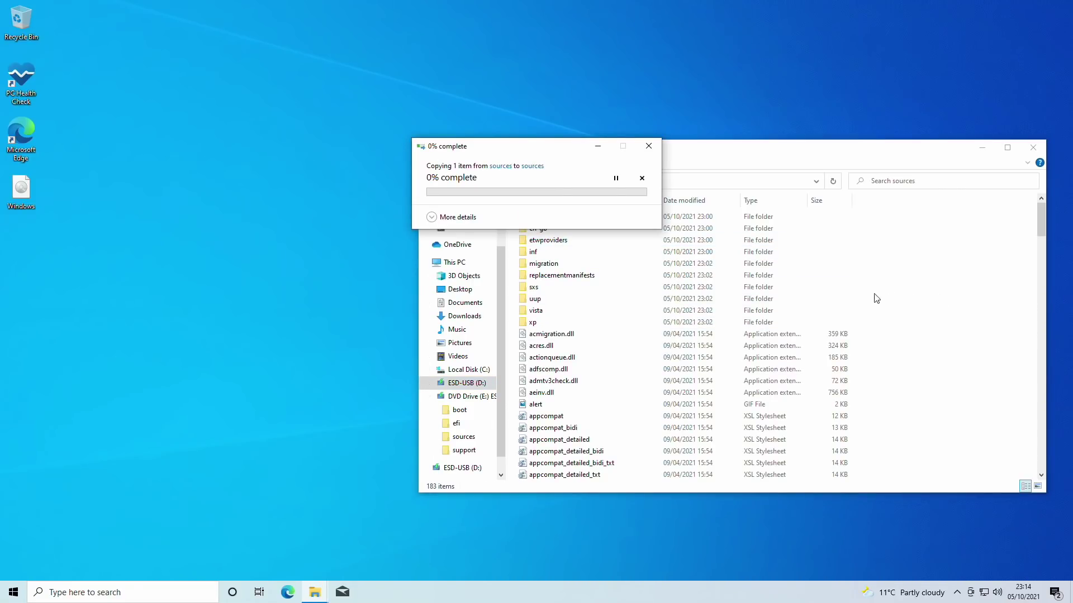
# - Expand the copy dialog's details and wait for install.esd (3,657,712 KB) to finish copying
pyautogui.click(439, 217)
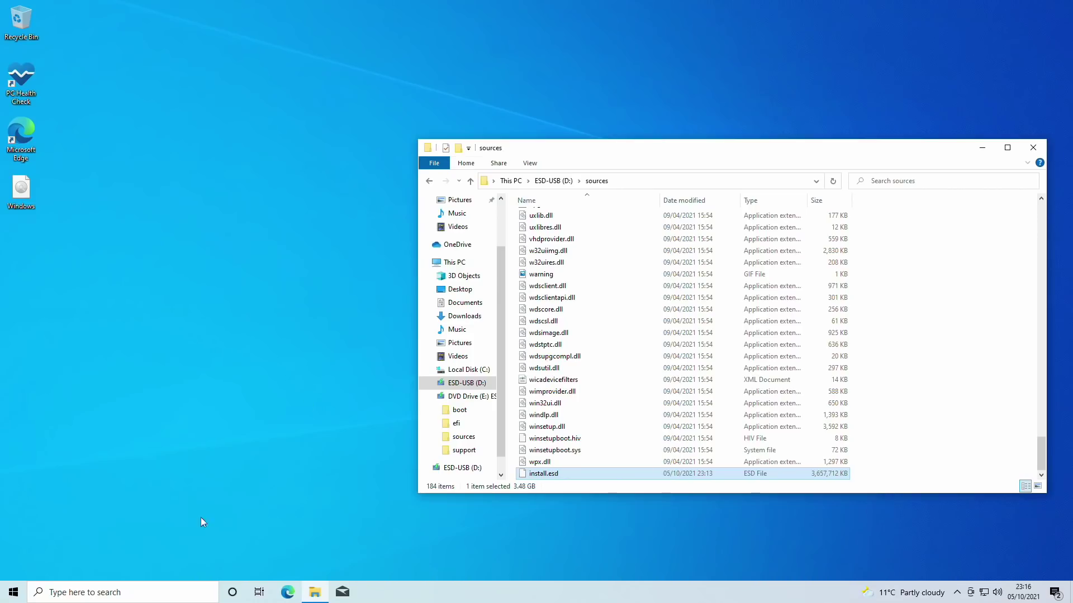
# - Restart the PC from the Start menu's power options to reach the boot device menu
pyautogui.click(13, 592)
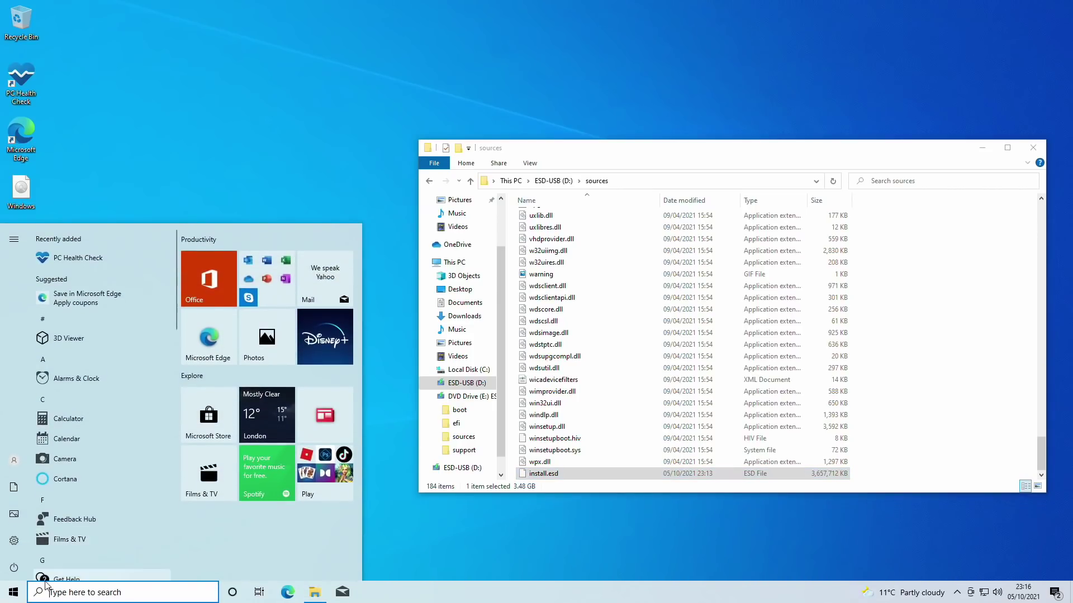
pyautogui.click(23, 569)
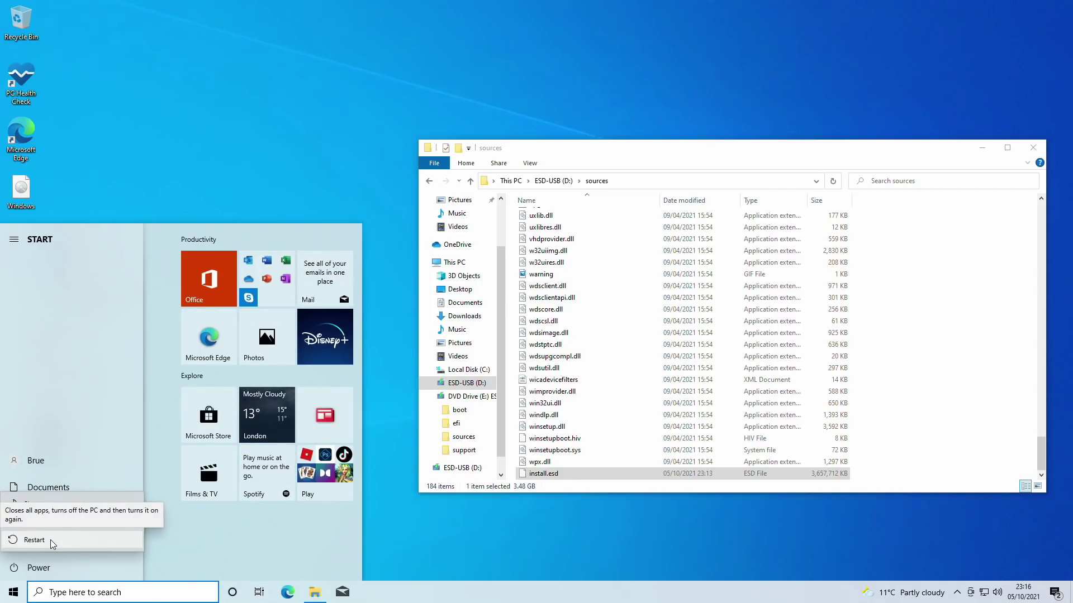
pyautogui.click(50, 540)
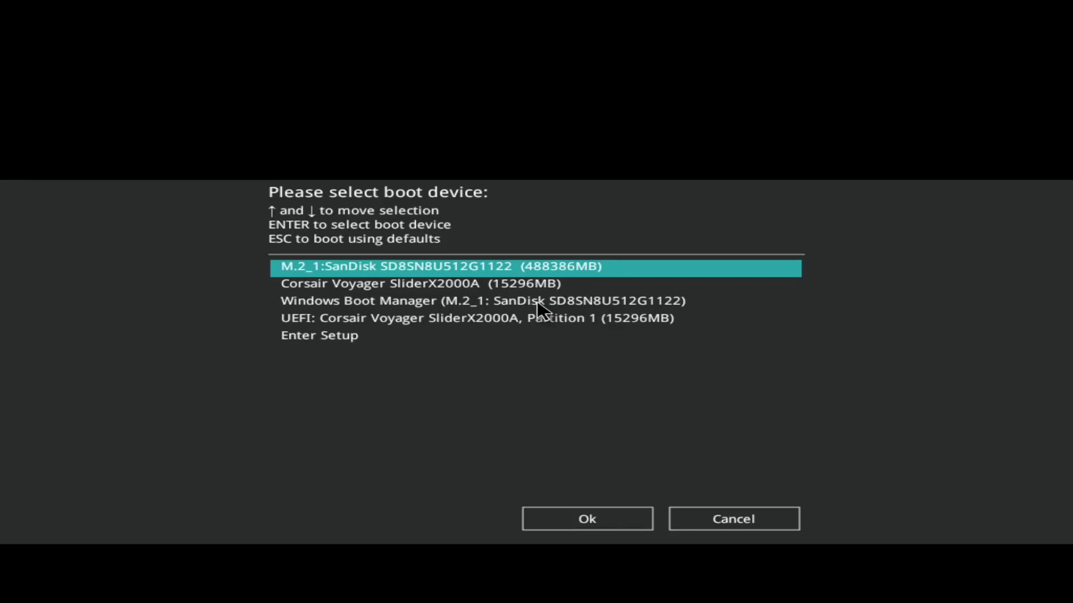
# - Boot from the UEFI: Corsair Voyager USB entry in the boot menu
pyautogui.press('Down')
pyautogui.press('Down')
pyautogui.press('Down')
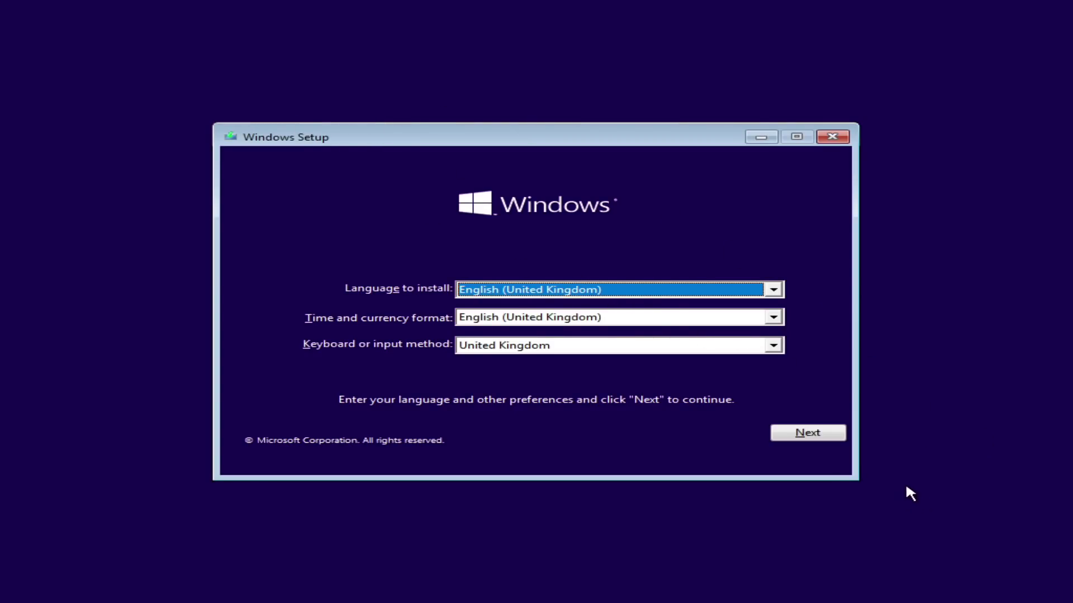
# - Start Setup in English (United Kingdom) with no product key, choosing Windows 11 Home and a Custom install
pyautogui.click(808, 435)
pyautogui.click(515, 319)
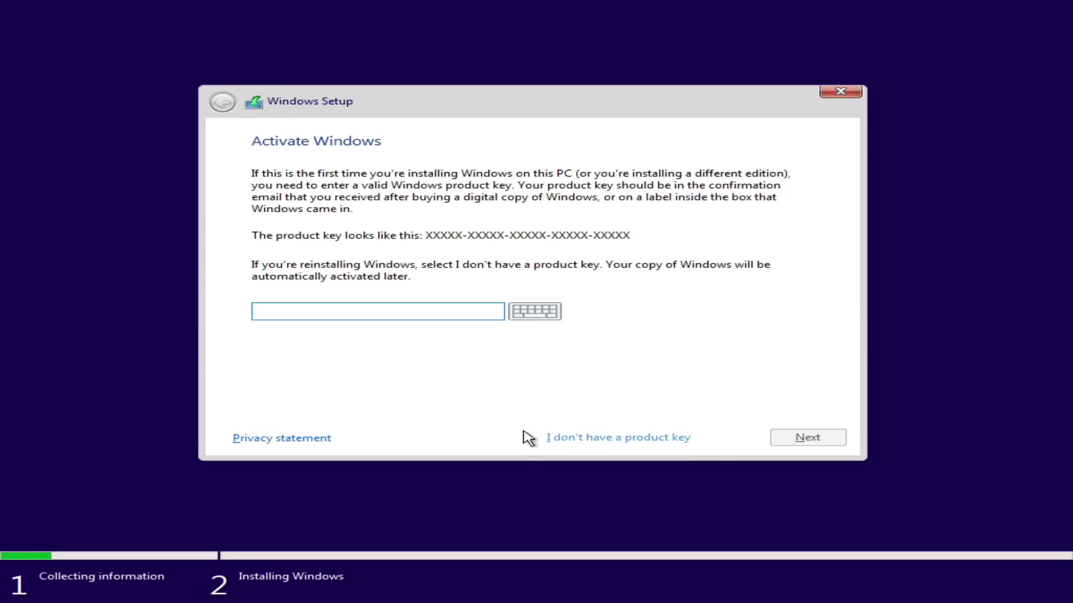
pyautogui.click(590, 437)
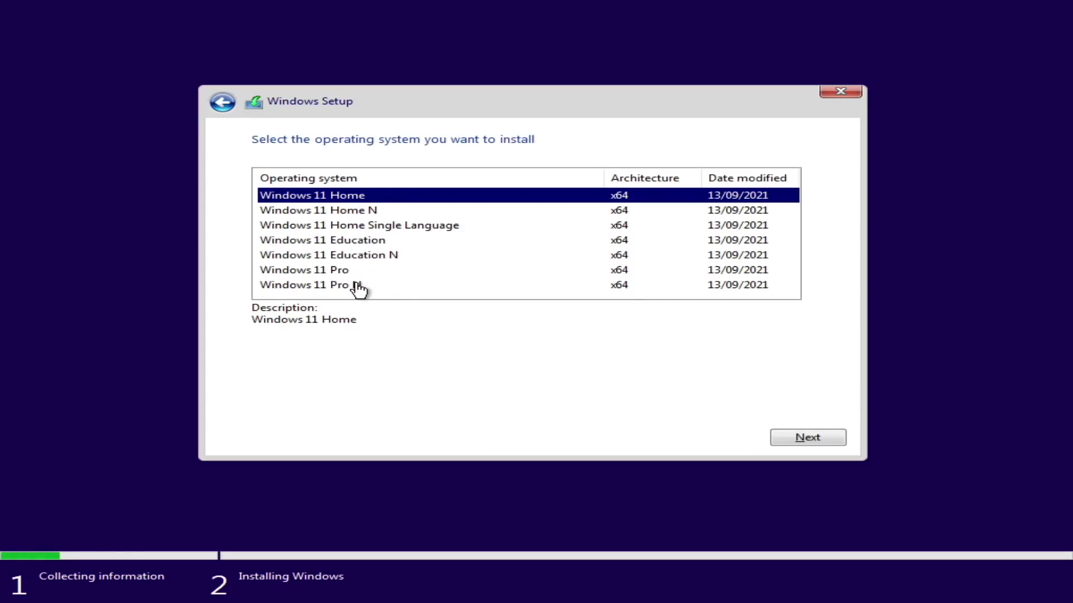
pyautogui.click(806, 439)
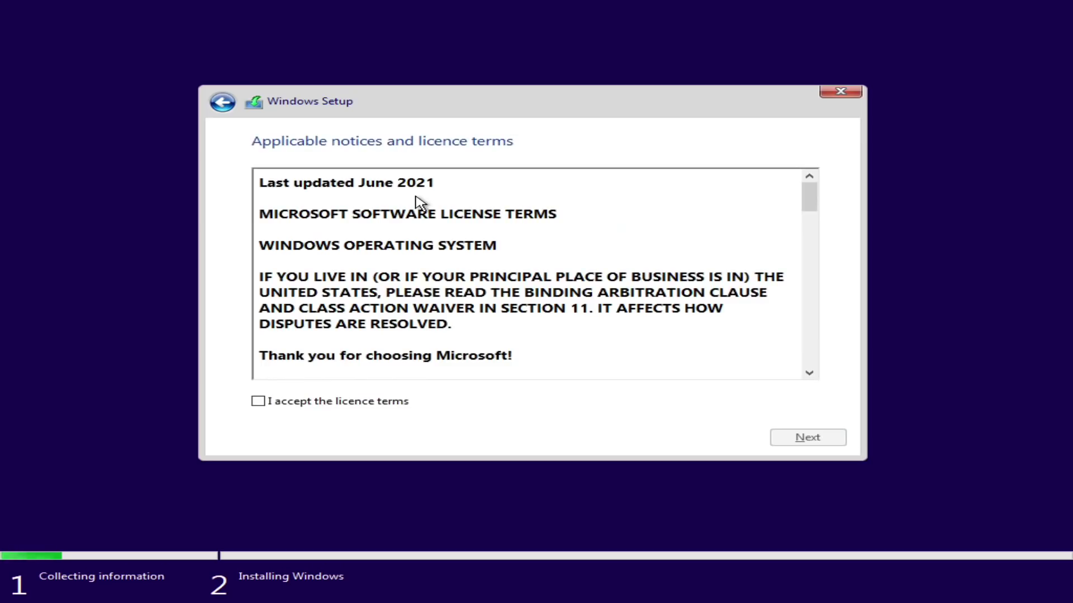
pyautogui.click(344, 403)
pyautogui.click(807, 437)
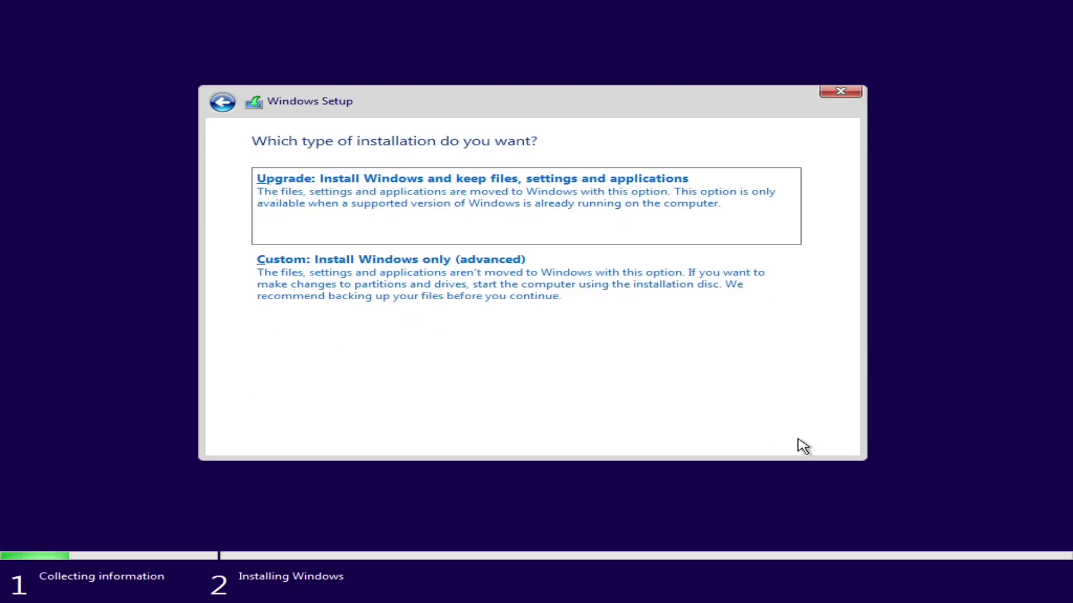
pyautogui.click(413, 277)
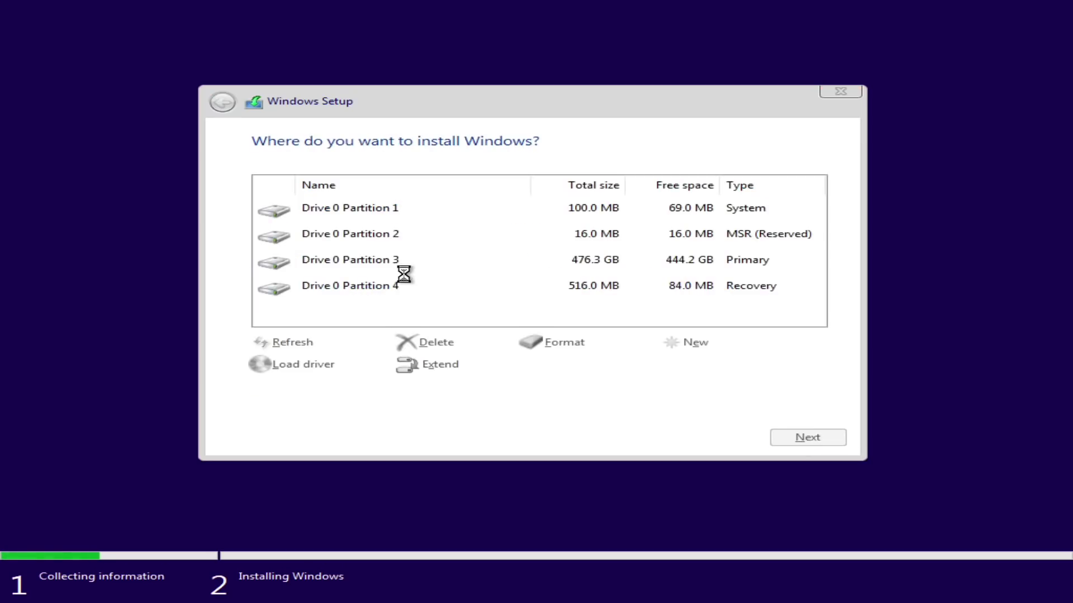
# - Delete the 100 MB System and 16 MB MSR partitions on Drive 0
pyautogui.click(389, 213)
pyautogui.hotkey('alt', 'd')
pyautogui.click(673, 365)
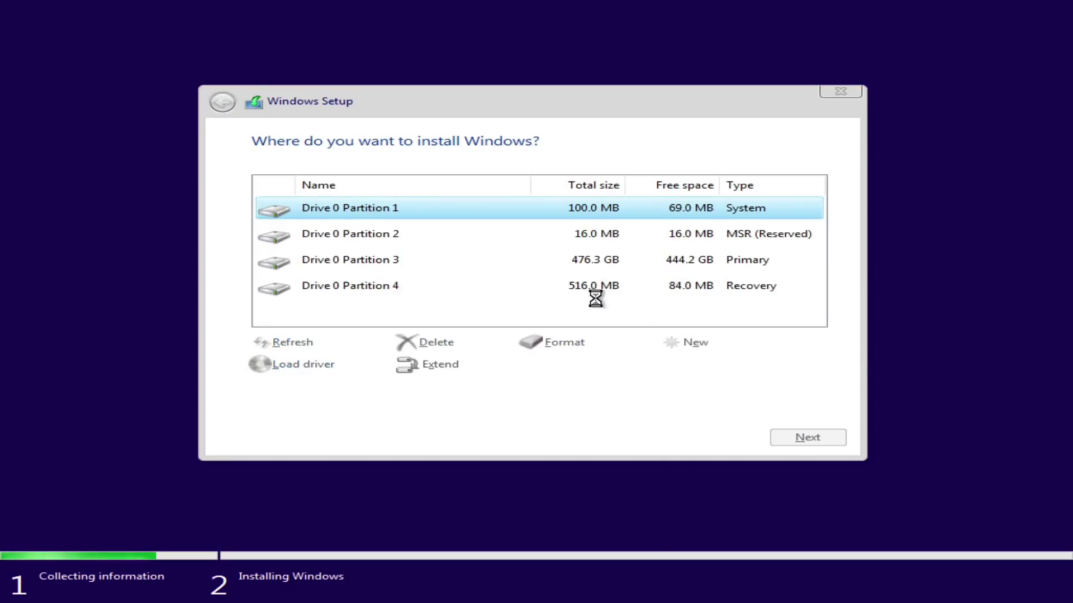
pyautogui.click(576, 237)
pyautogui.hotkey('alt', 'd')
pyautogui.click(677, 366)
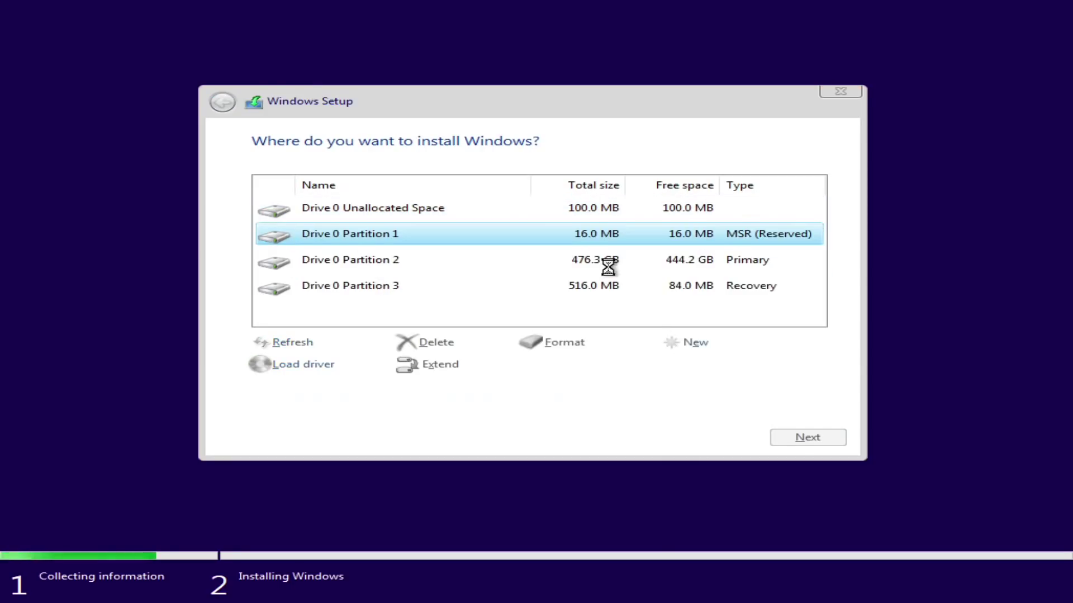
# - Delete the 476.3 GB Primary and Recovery partitions, then install onto the unallocated space
pyautogui.click(603, 237)
pyautogui.hotkey('alt', 'd')
pyautogui.click(675, 365)
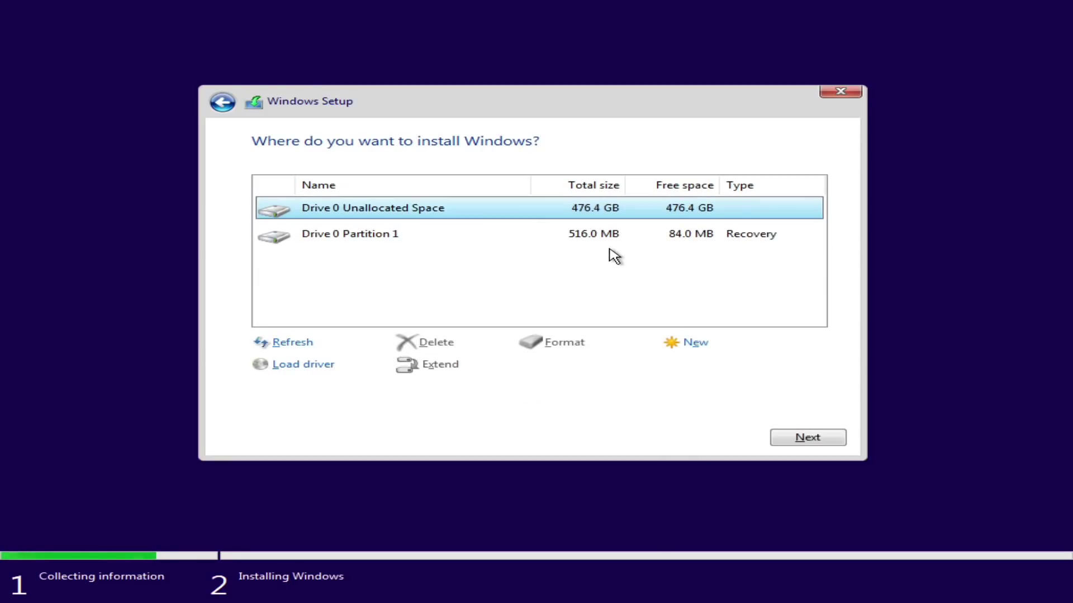
pyautogui.click(605, 237)
pyautogui.hotkey('alt', 'd')
pyautogui.click(677, 368)
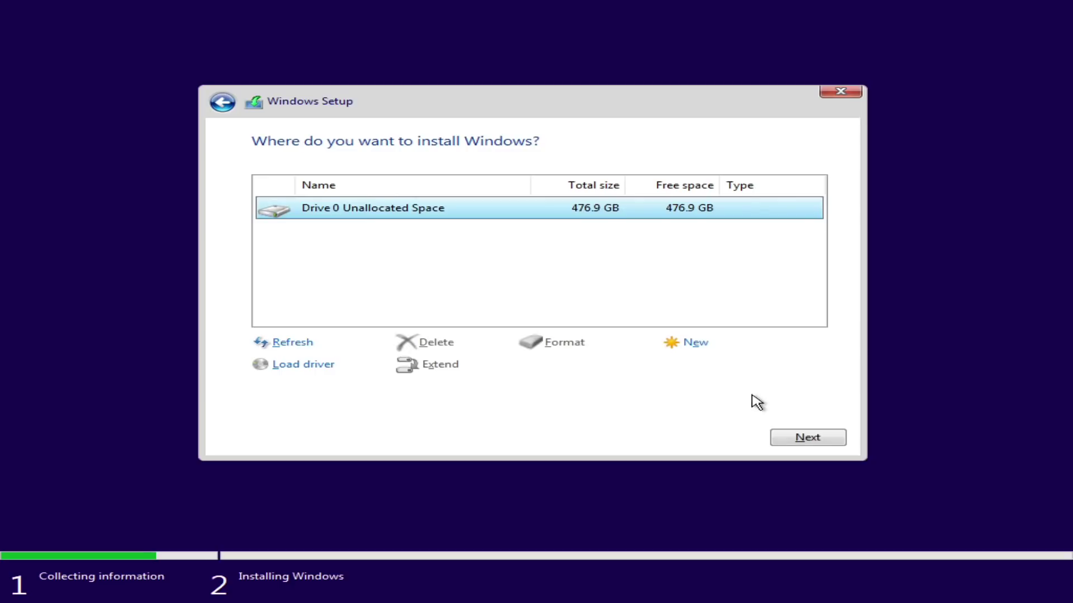
pyautogui.click(807, 438)
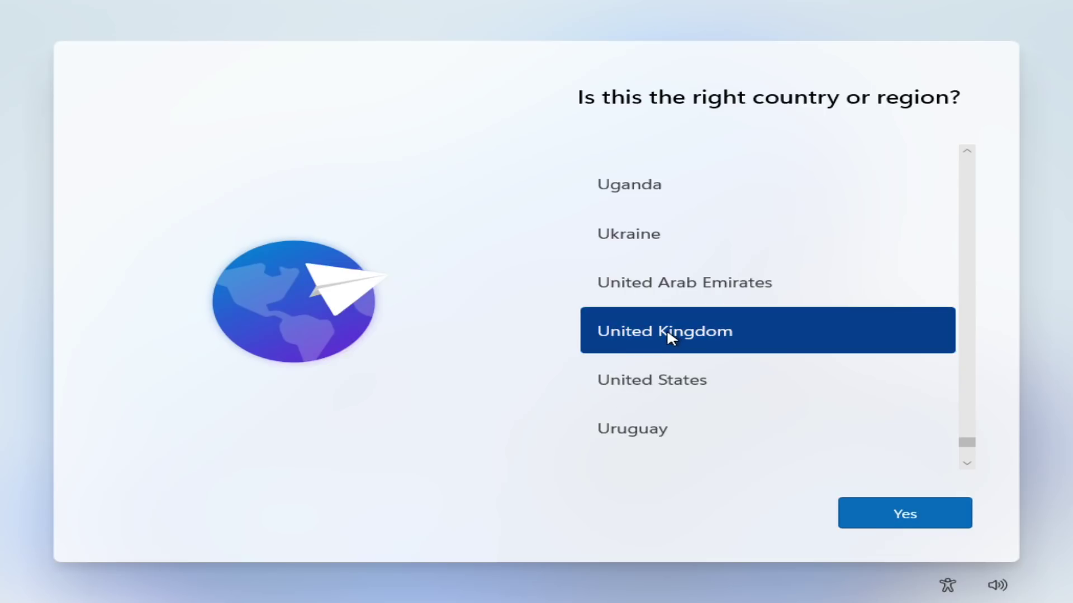
# - Confirm United Kingdom as region and keyboard layout, skipping a second layout
pyautogui.click(925, 510)
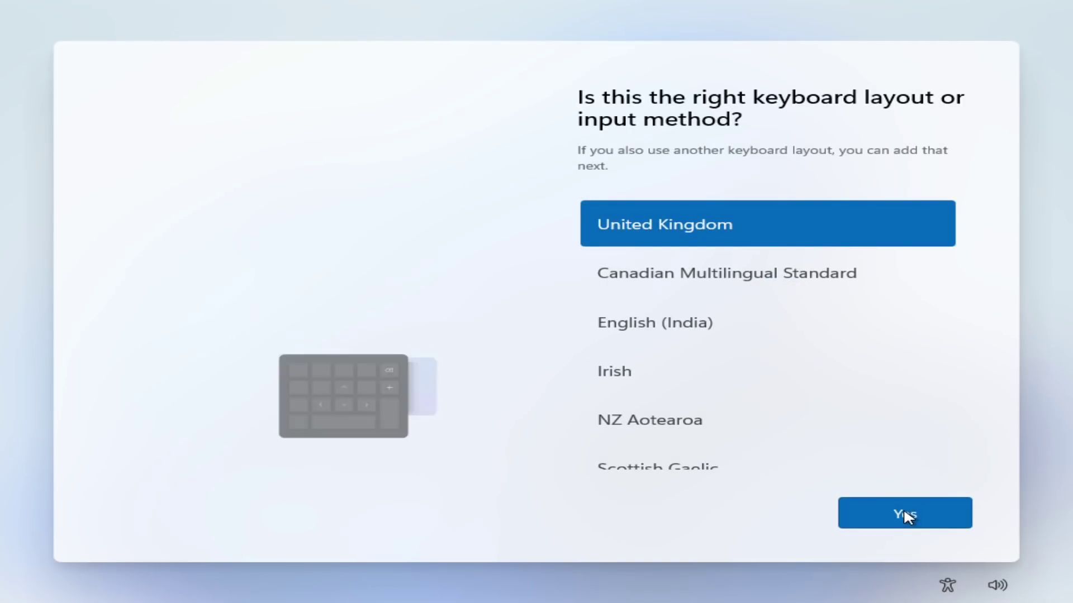
pyautogui.click(905, 513)
pyautogui.click(906, 518)
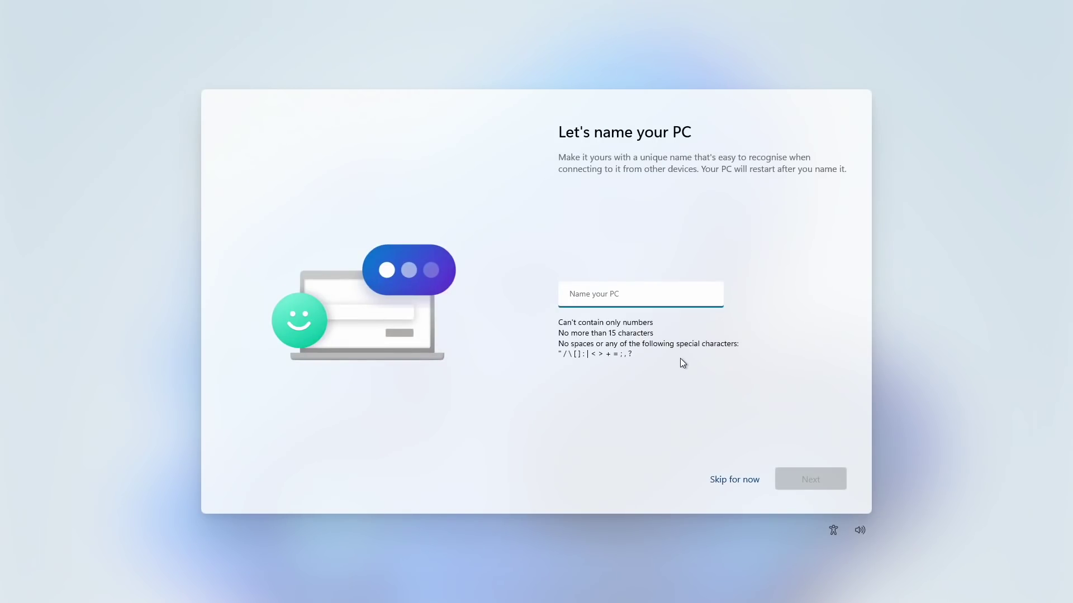
# - Skip PC naming and create a local account with a blank password
pyautogui.click(743, 476)
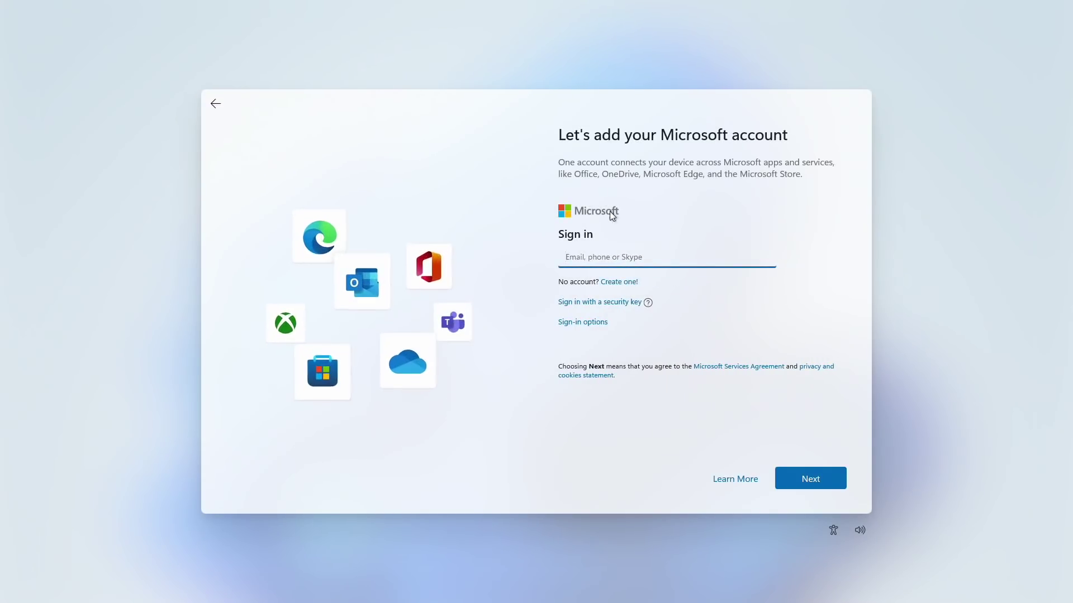
pyautogui.click(619, 288)
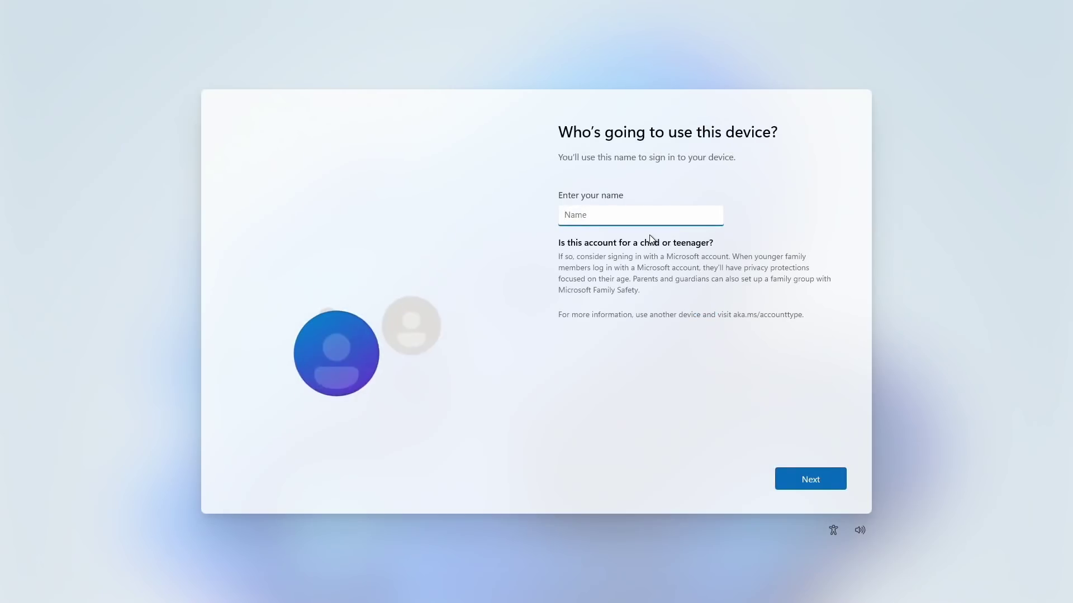
pyautogui.write('Brue')
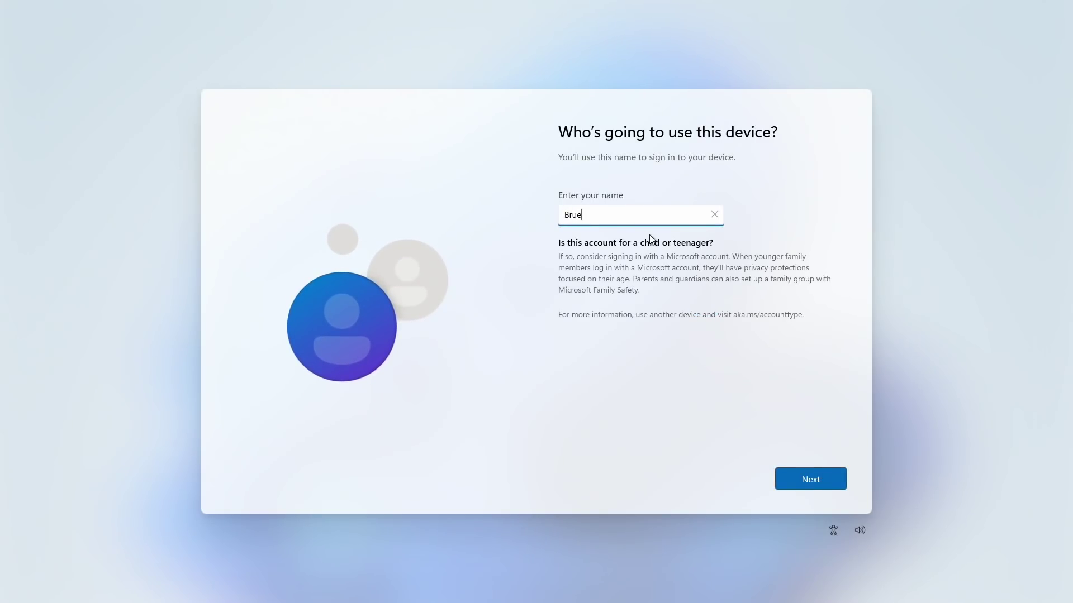
pyautogui.press('Return')
pyautogui.press('Return')
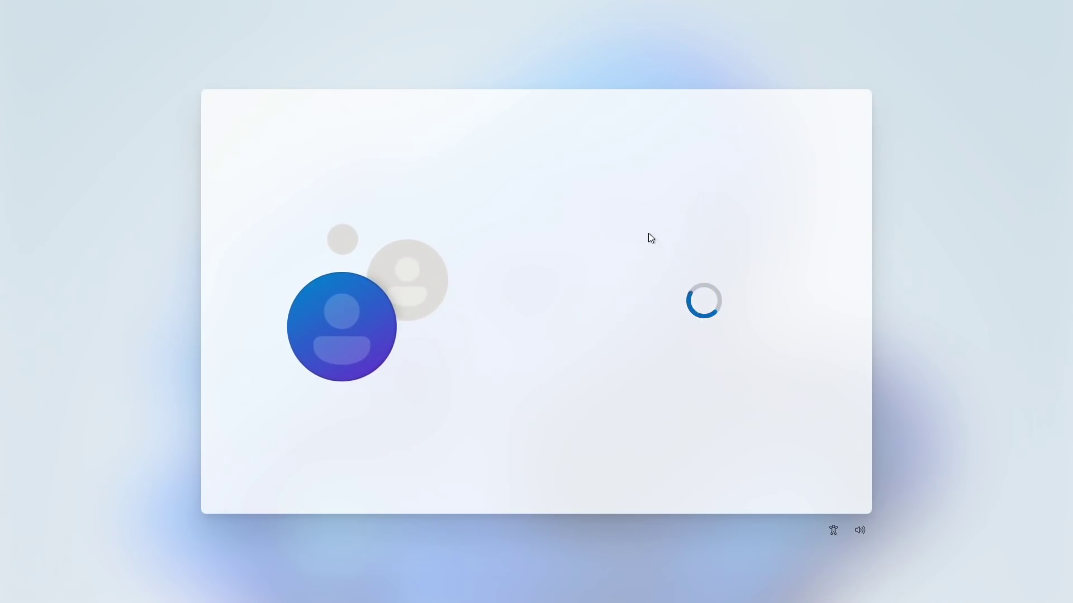
# - Set location, Find my device, optional diagnostics, inking and typing, and tailored experiences to Yes
pyautogui.click(660, 224)
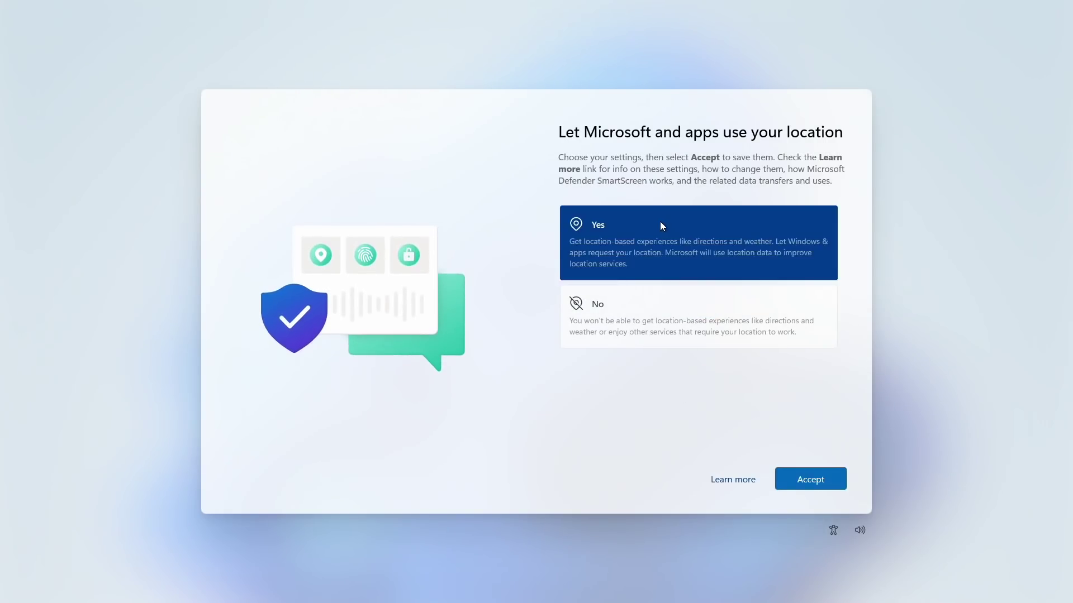
pyautogui.click(817, 491)
pyautogui.click(729, 251)
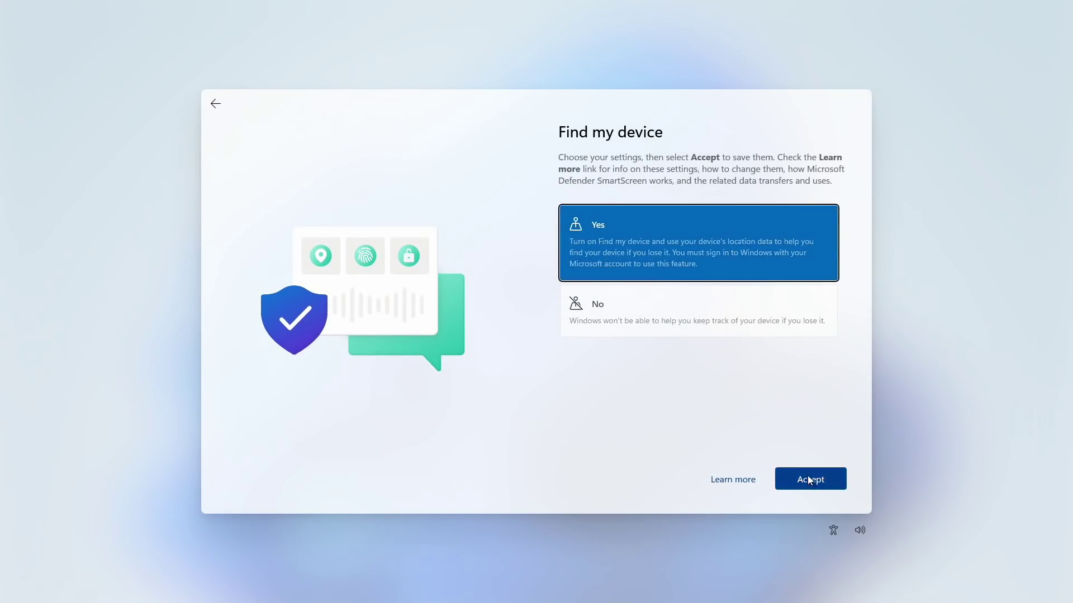
pyautogui.click(809, 479)
pyautogui.click(723, 249)
pyautogui.click(803, 473)
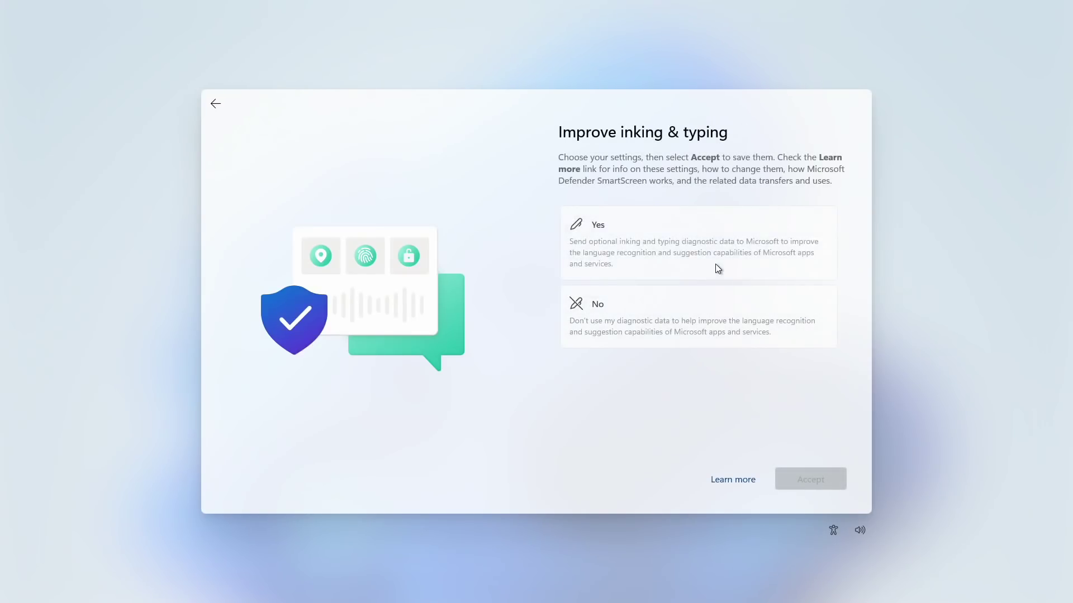
pyautogui.click(718, 268)
pyautogui.click(782, 486)
pyautogui.click(709, 302)
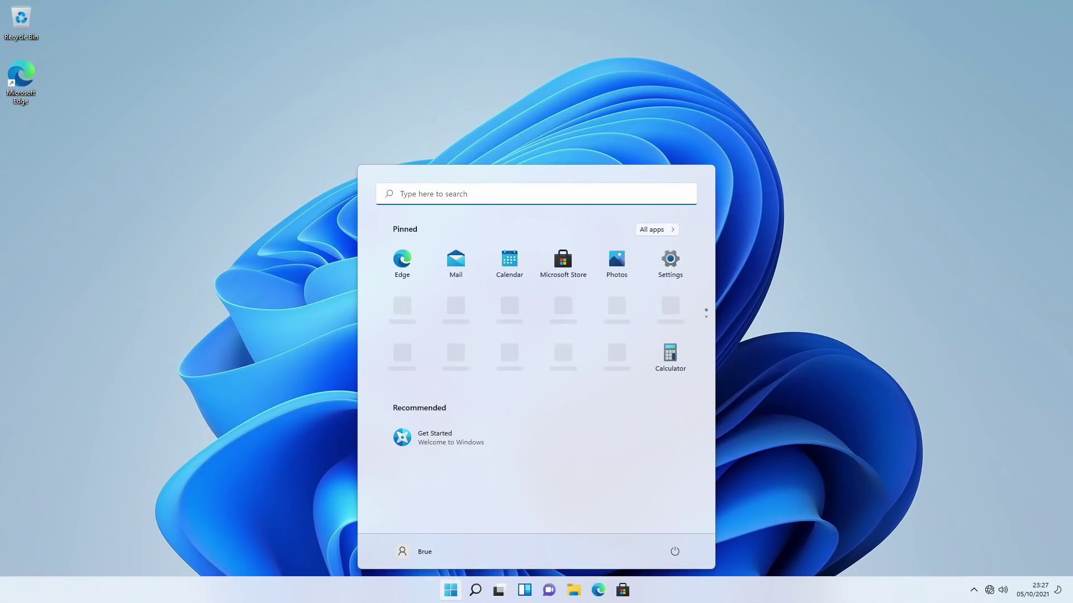
# - Open Settings > System > About to confirm Windows 11 Home, version 21H2, build 22000.194
pyautogui.click(673, 260)
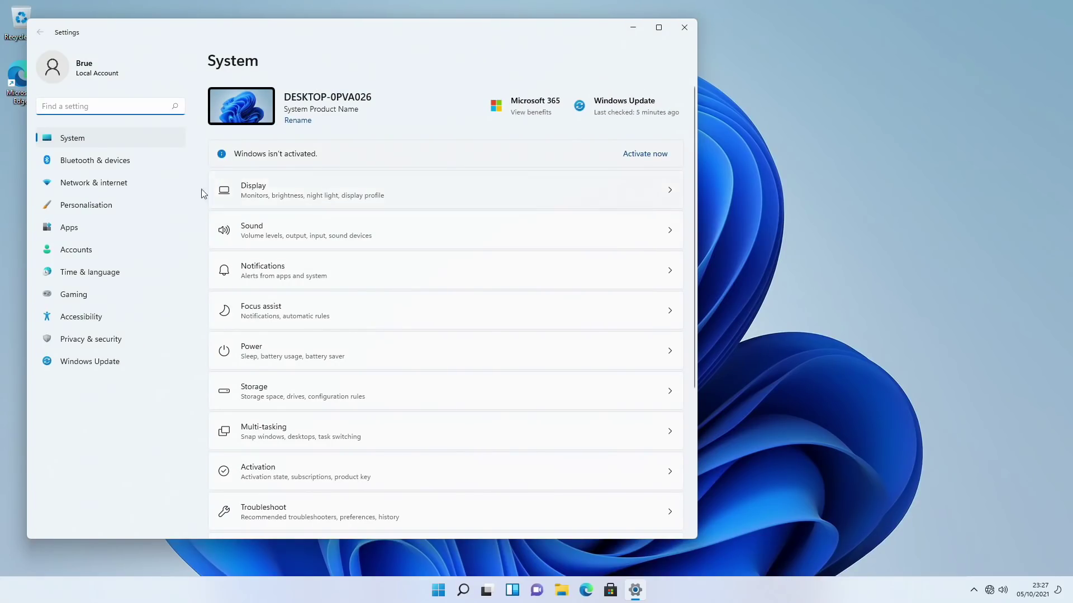
pyautogui.scroll(-5, 318, 341)
pyautogui.click(343, 500)
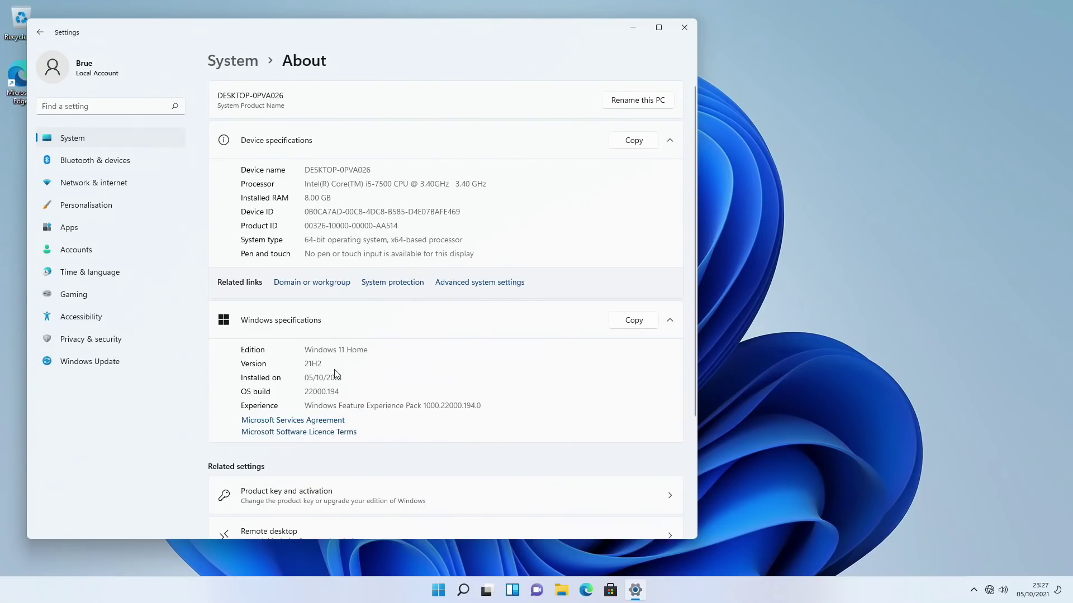
pyautogui.scroll(-3, 338, 436)
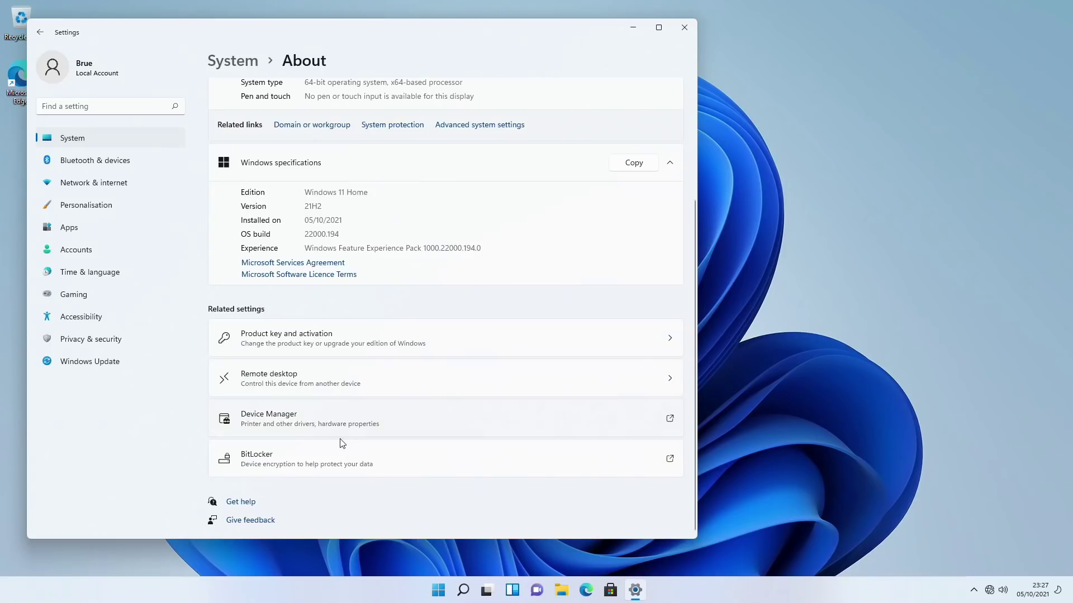